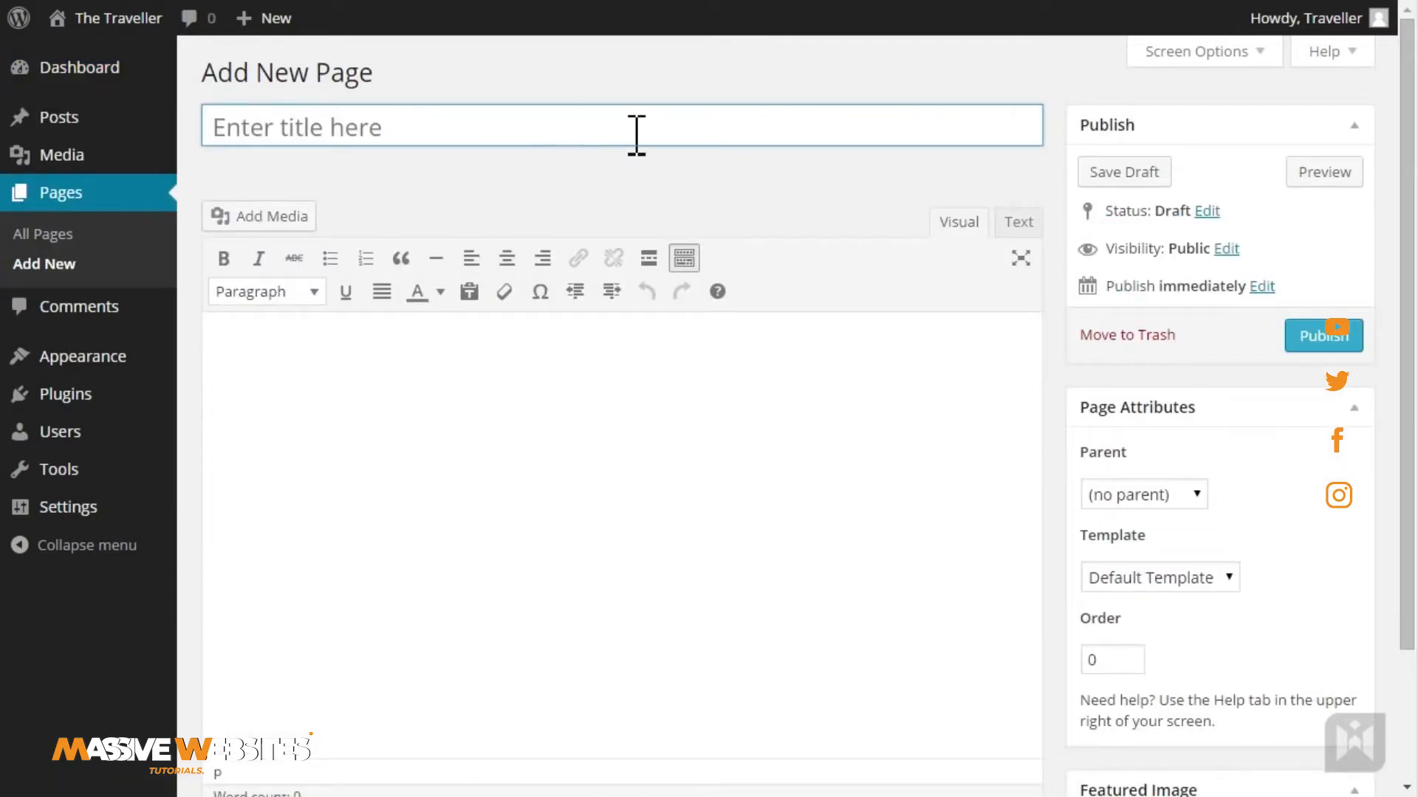
# - Title the new page "About Me" and paste the prepared biography text into its body
pyautogui.click(636, 135)
pyautogui.write('About Me')
pyautogui.click(641, 459)
pyautogui.hotkey('ctrl', 'v')
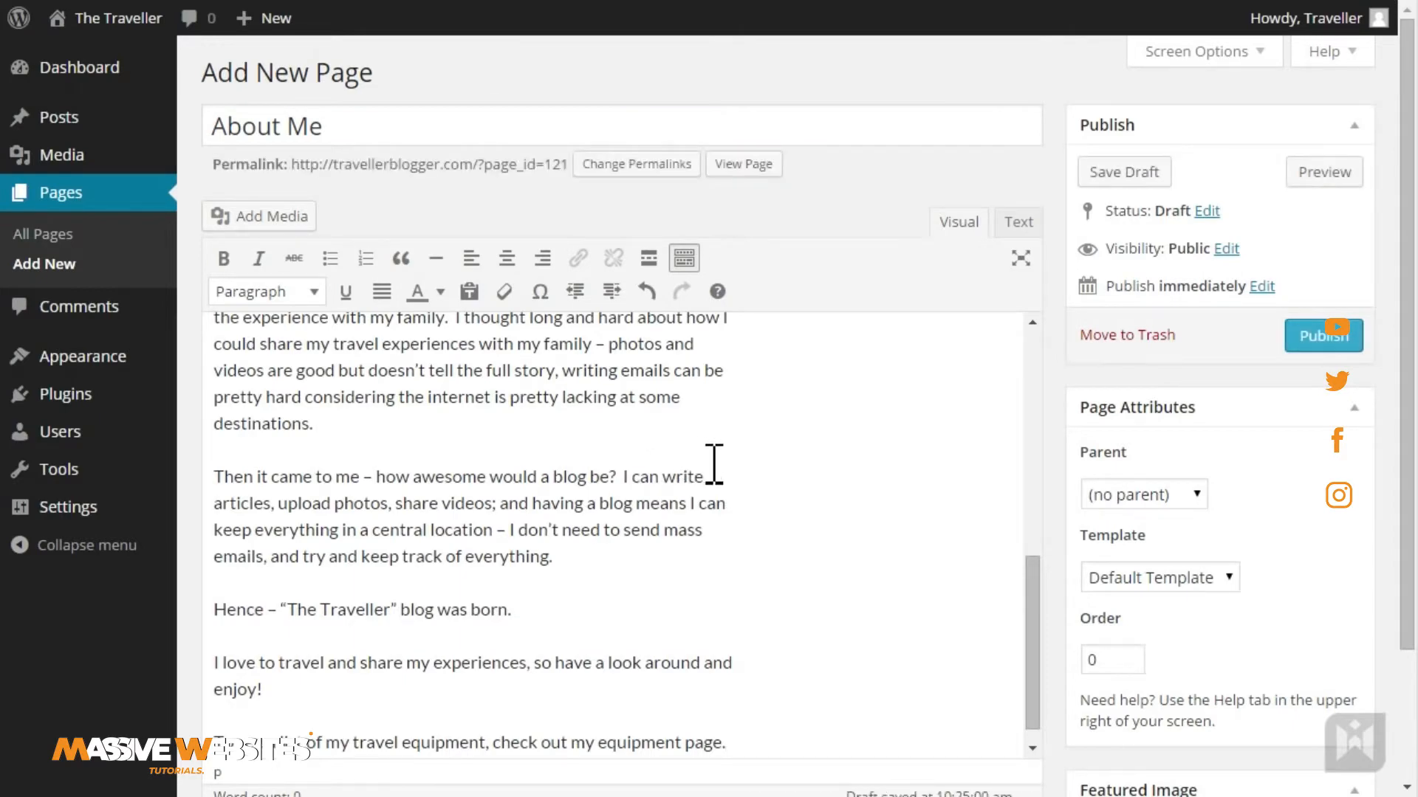
# - Justify all of the About Me body text and publish the page
pyautogui.hotkey('ctrl', 'a')
pyautogui.click(382, 291)
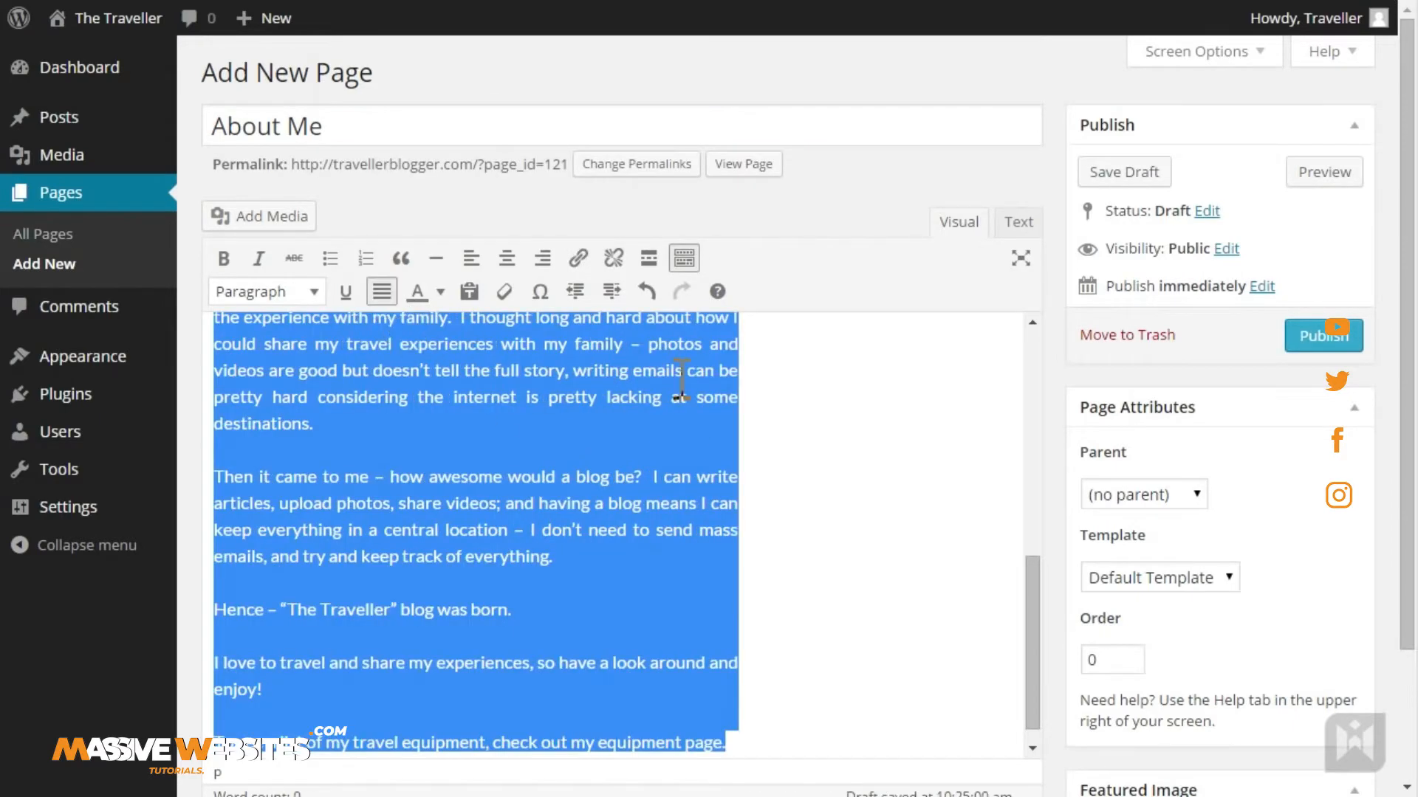
pyautogui.click(674, 369)
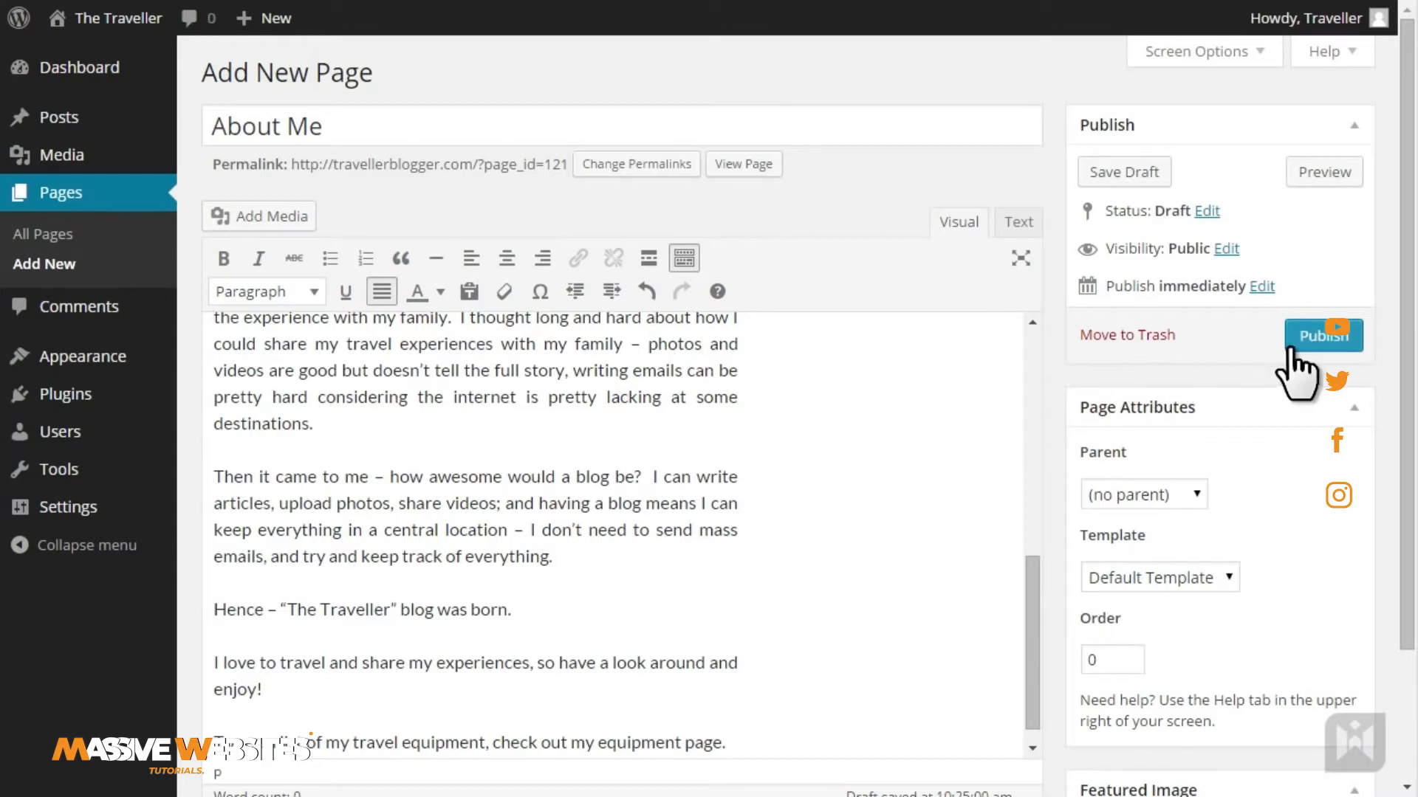
pyautogui.click(1314, 341)
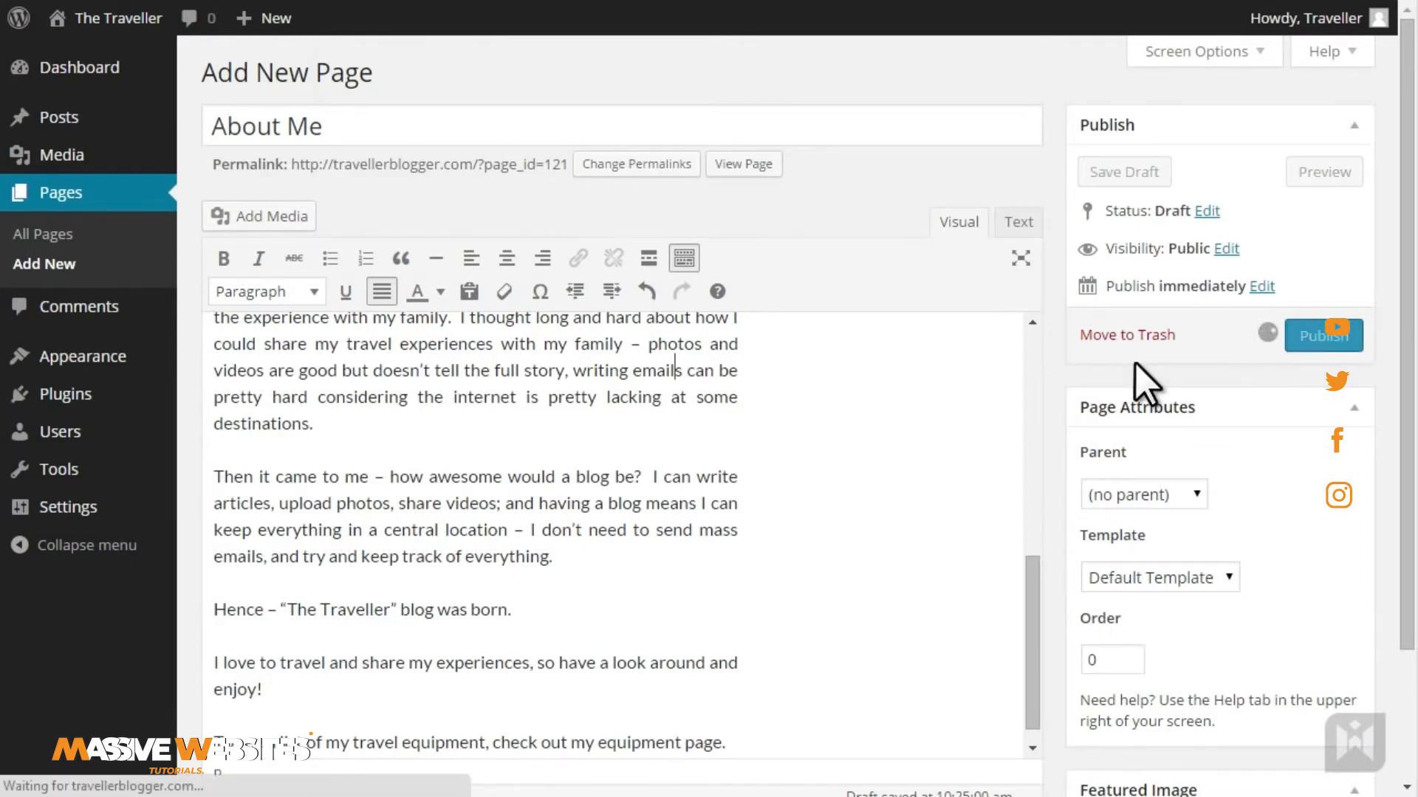
# - Visit the live site and look through the published About Me page
pyautogui.moveTo(121, 33)
pyautogui.click(118, 58)
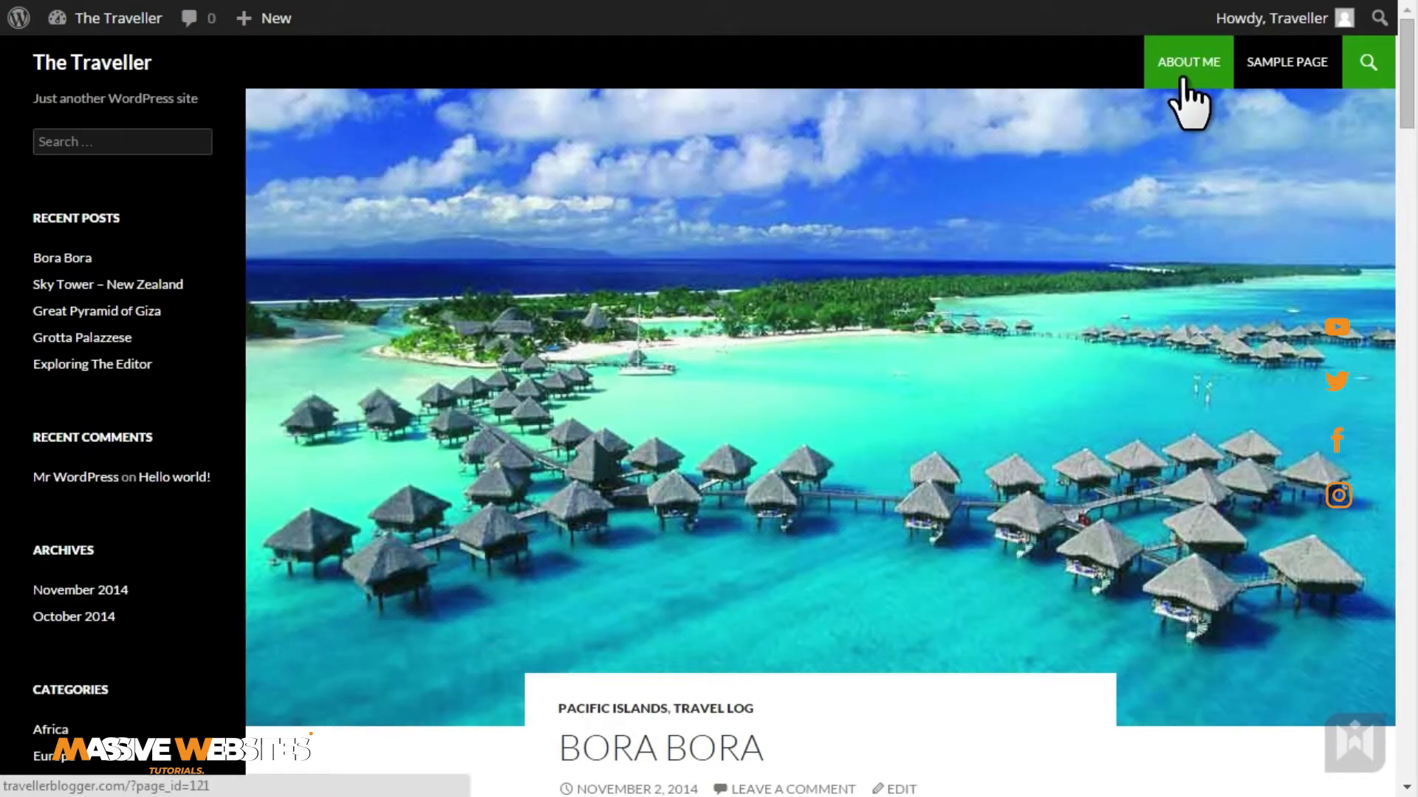
pyautogui.click(1185, 83)
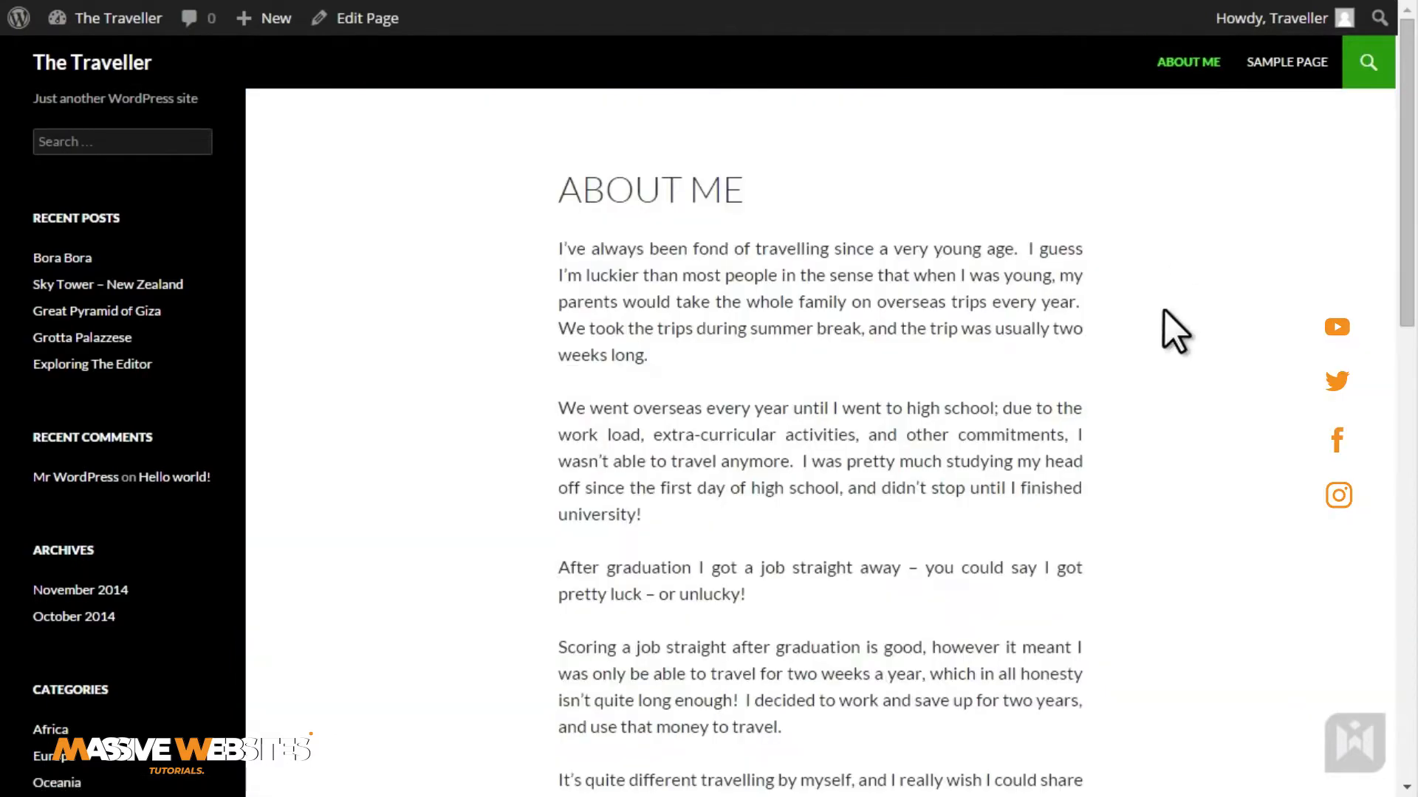
pyautogui.scroll(-8, 1162, 311)
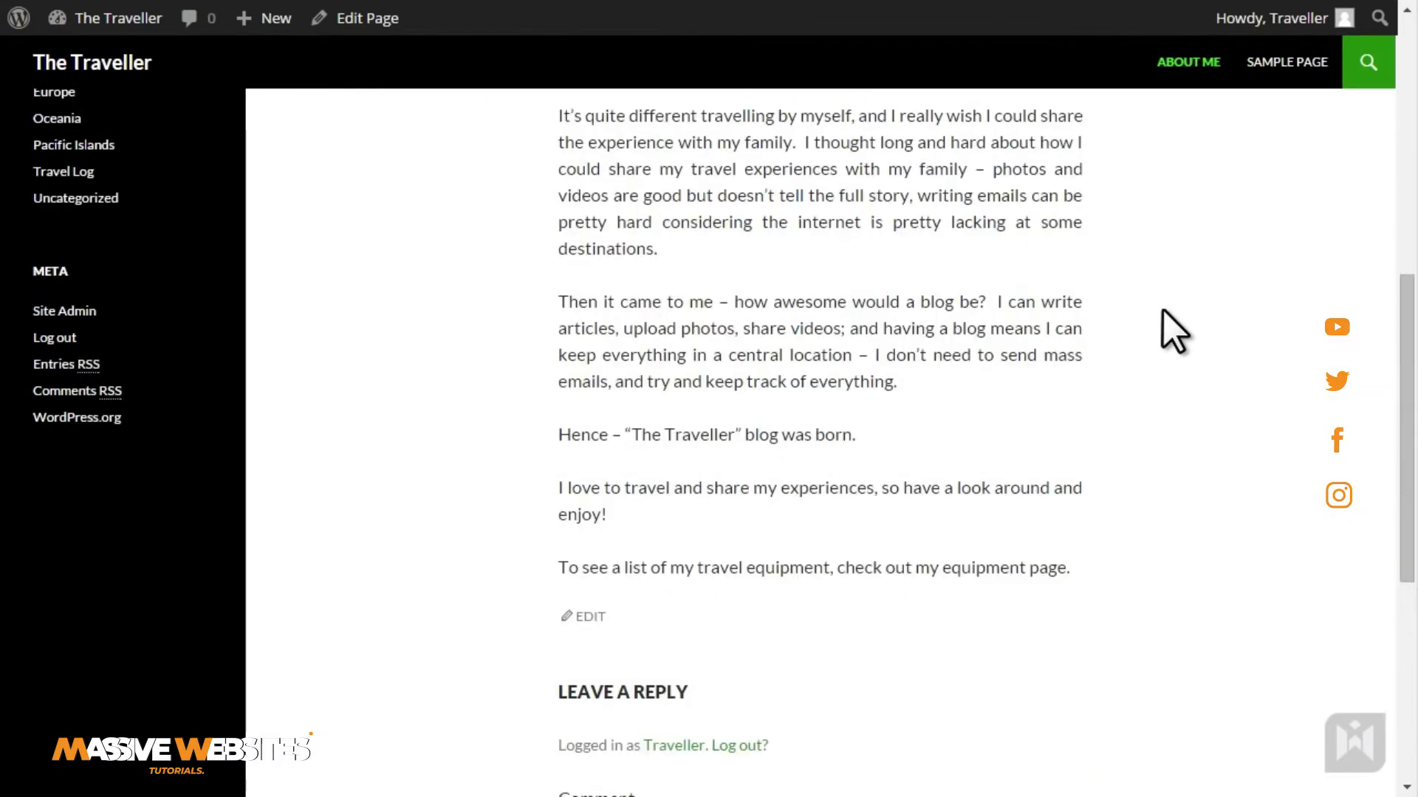
pyautogui.scroll(8, 1163, 312)
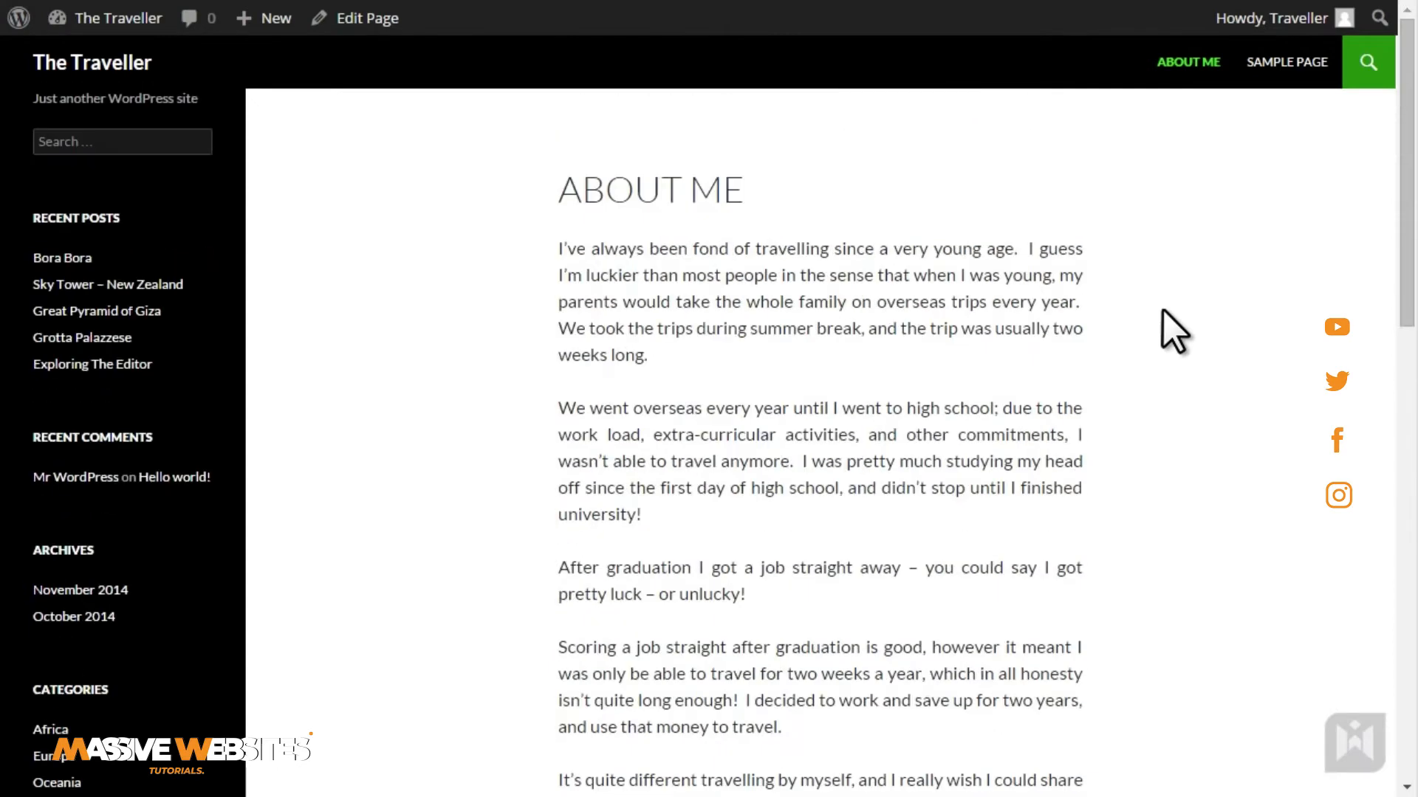
# - Set the About Me page's order to 2 and update the page
pyautogui.click(1285, 104)
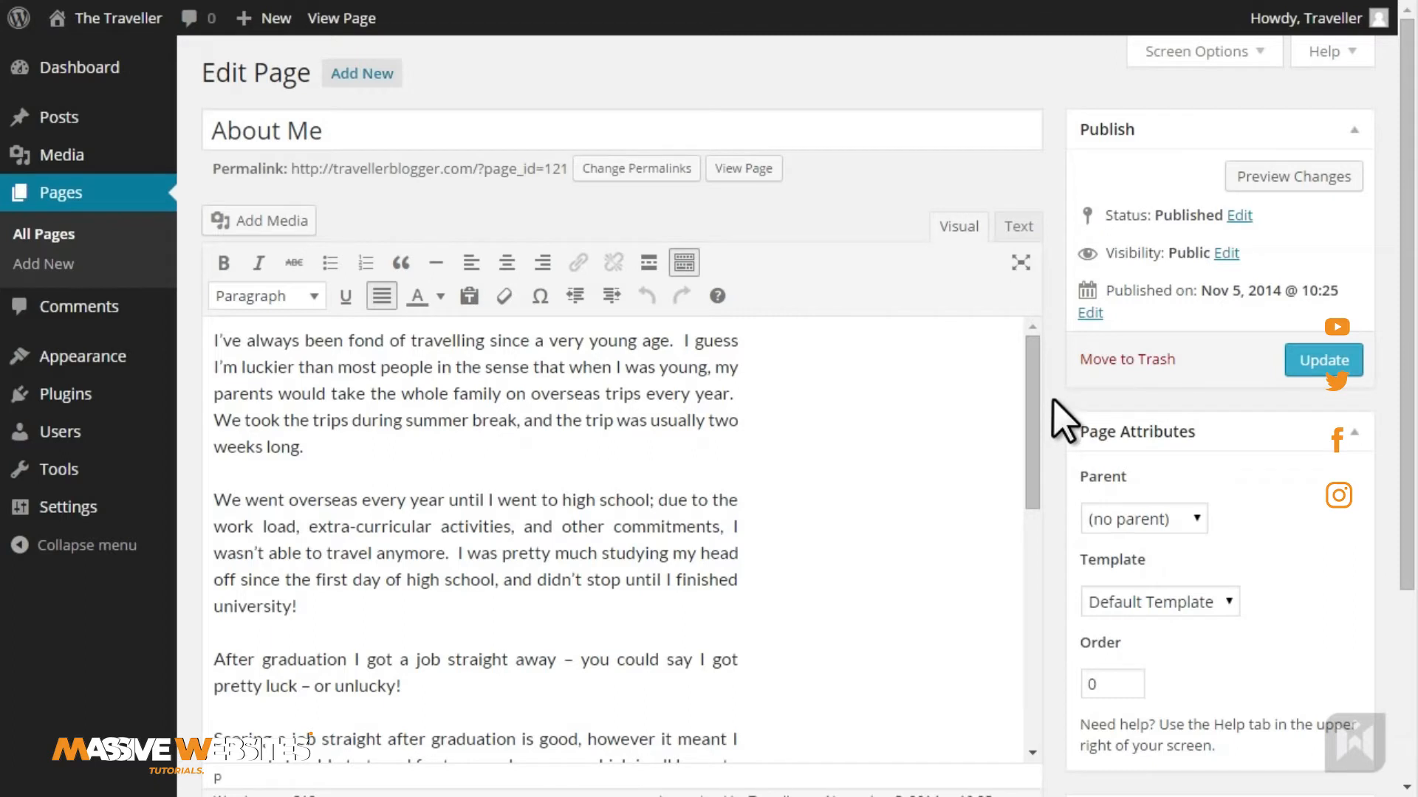
pyautogui.doubleClick(1132, 683)
pyautogui.click(1318, 363)
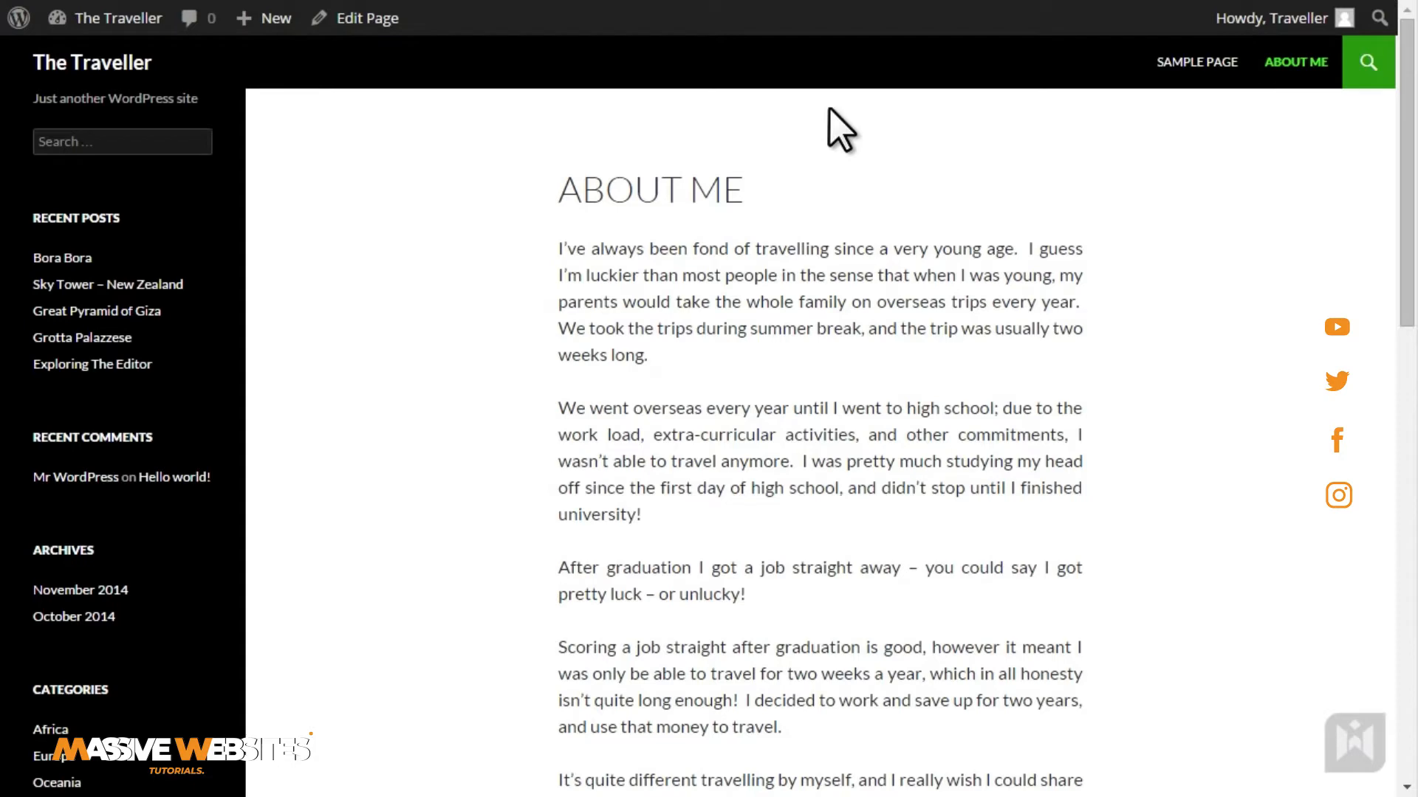
# - Edit the About Me page again and upload aboume_fi.jpg for its featured image
pyautogui.click(388, 32)
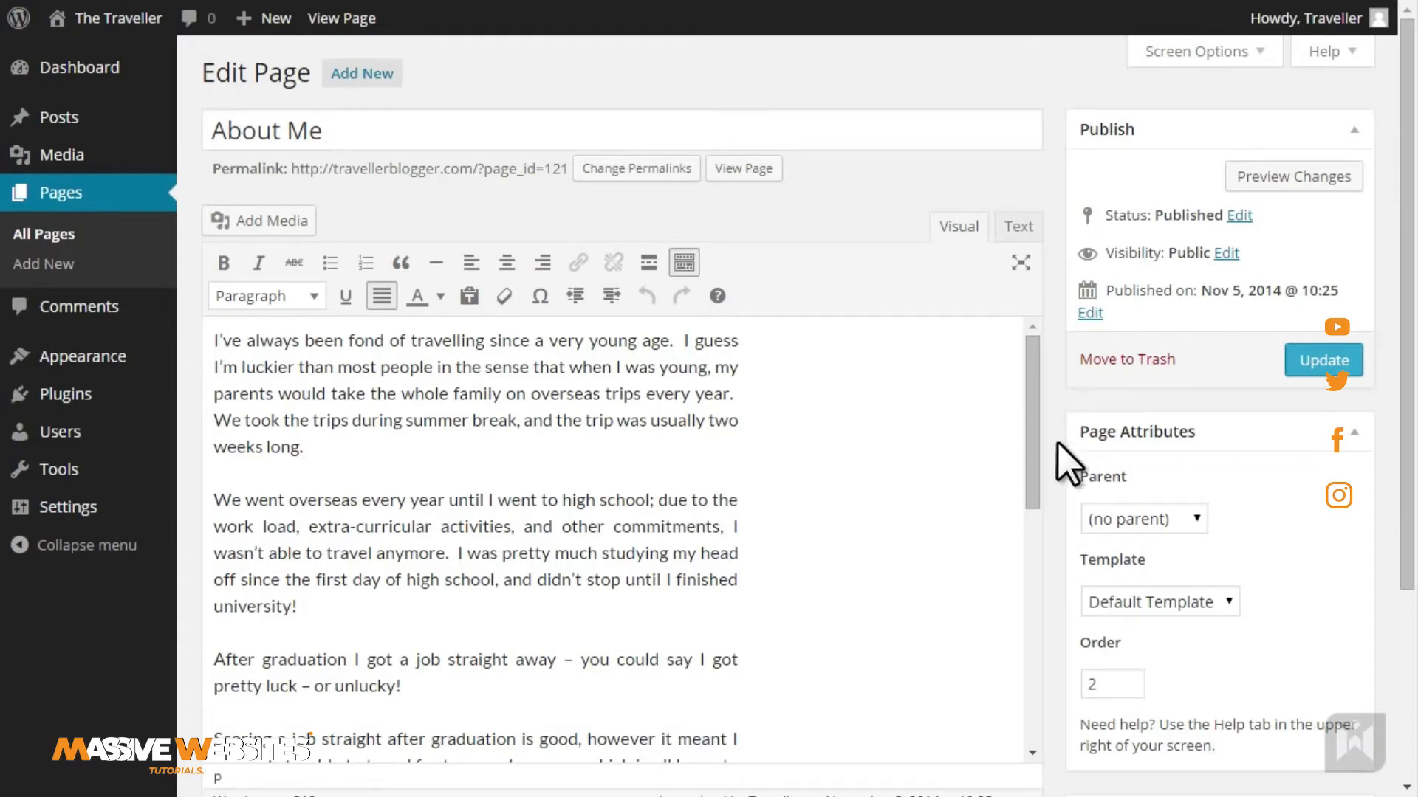
pyautogui.scroll(-3, 1066, 472)
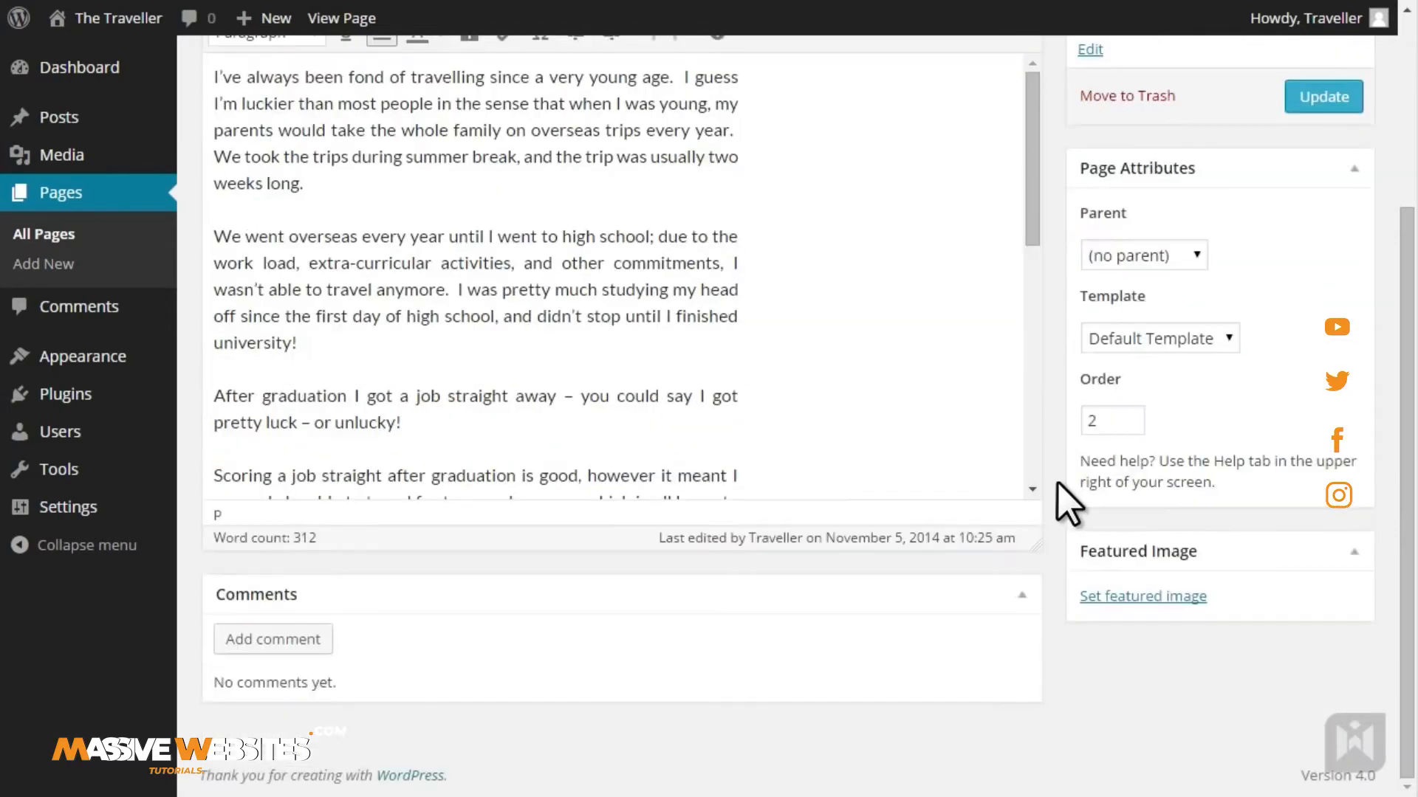
pyautogui.click(1131, 598)
pyautogui.click(105, 118)
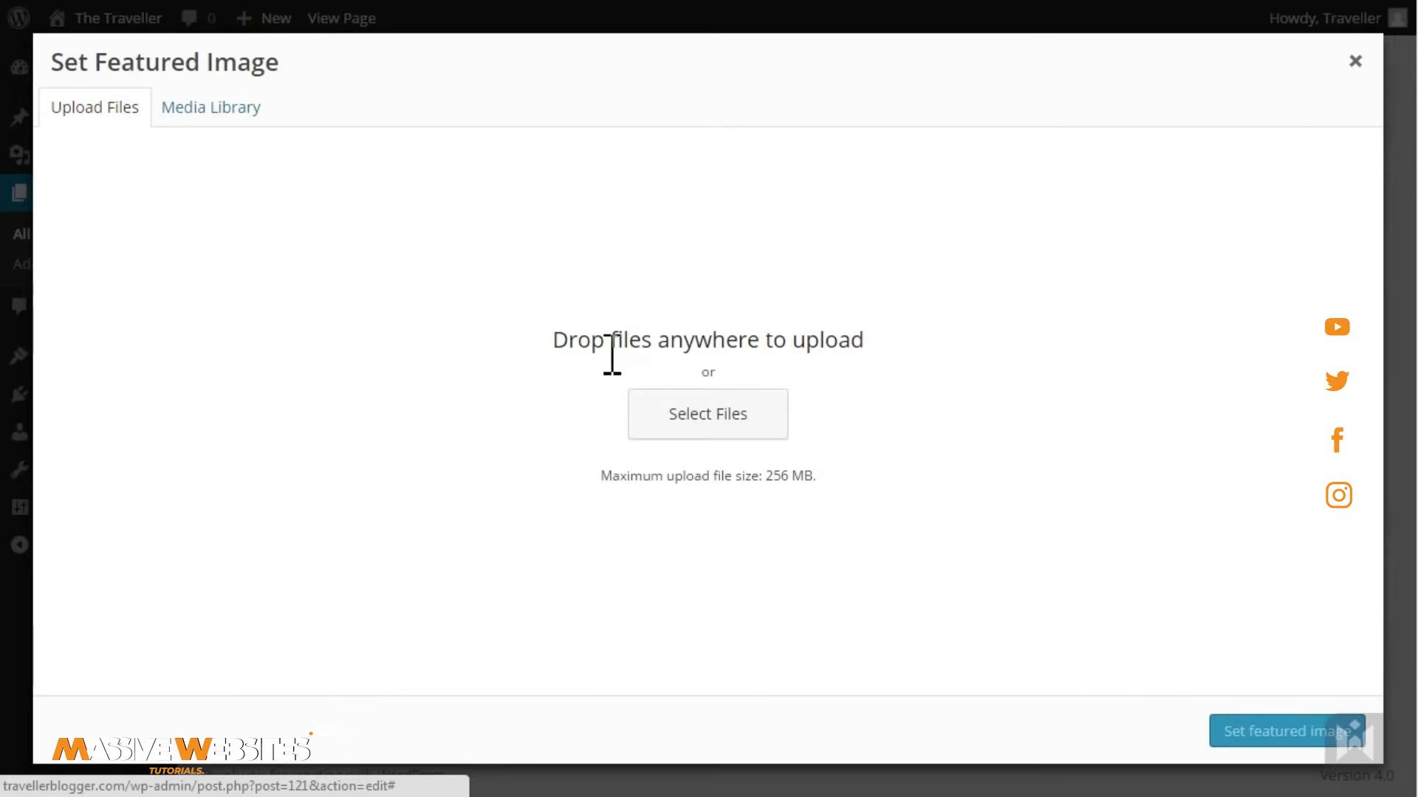
pyautogui.click(692, 418)
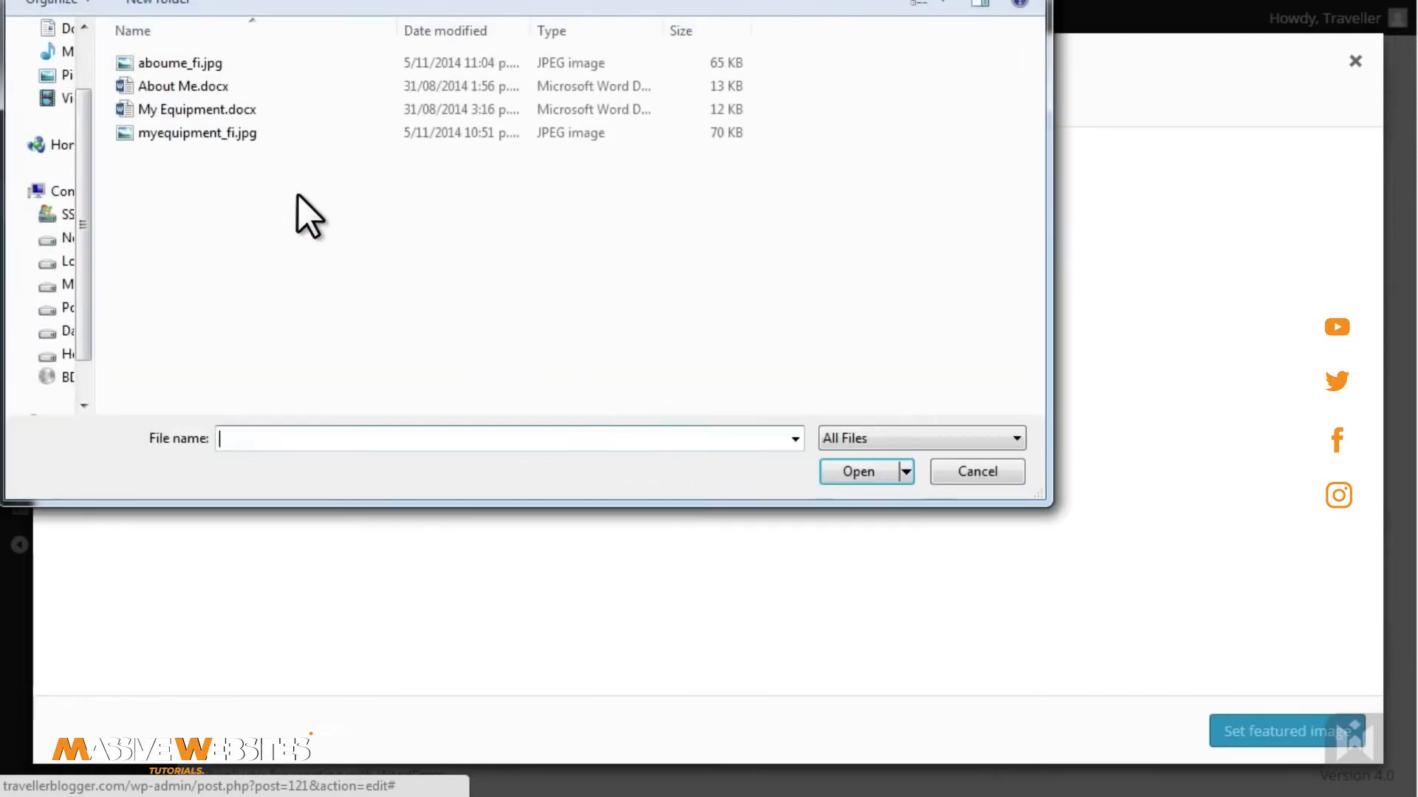
pyautogui.click(229, 64)
pyautogui.click(858, 471)
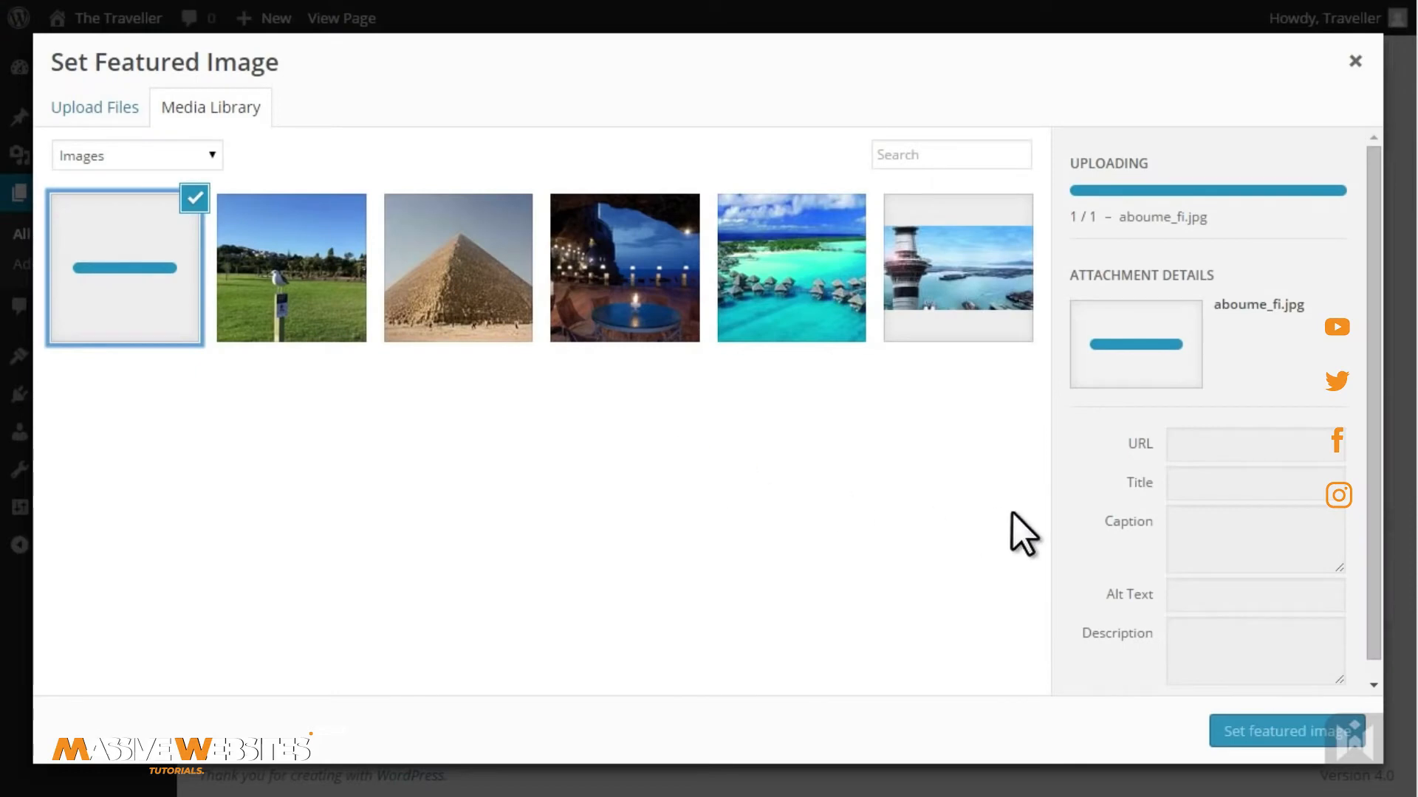
# - Set the uploaded image's title, alt text and description to "About Me" and make it the page's featured image
pyautogui.doubleClick(1241, 393)
pyautogui.write('a')
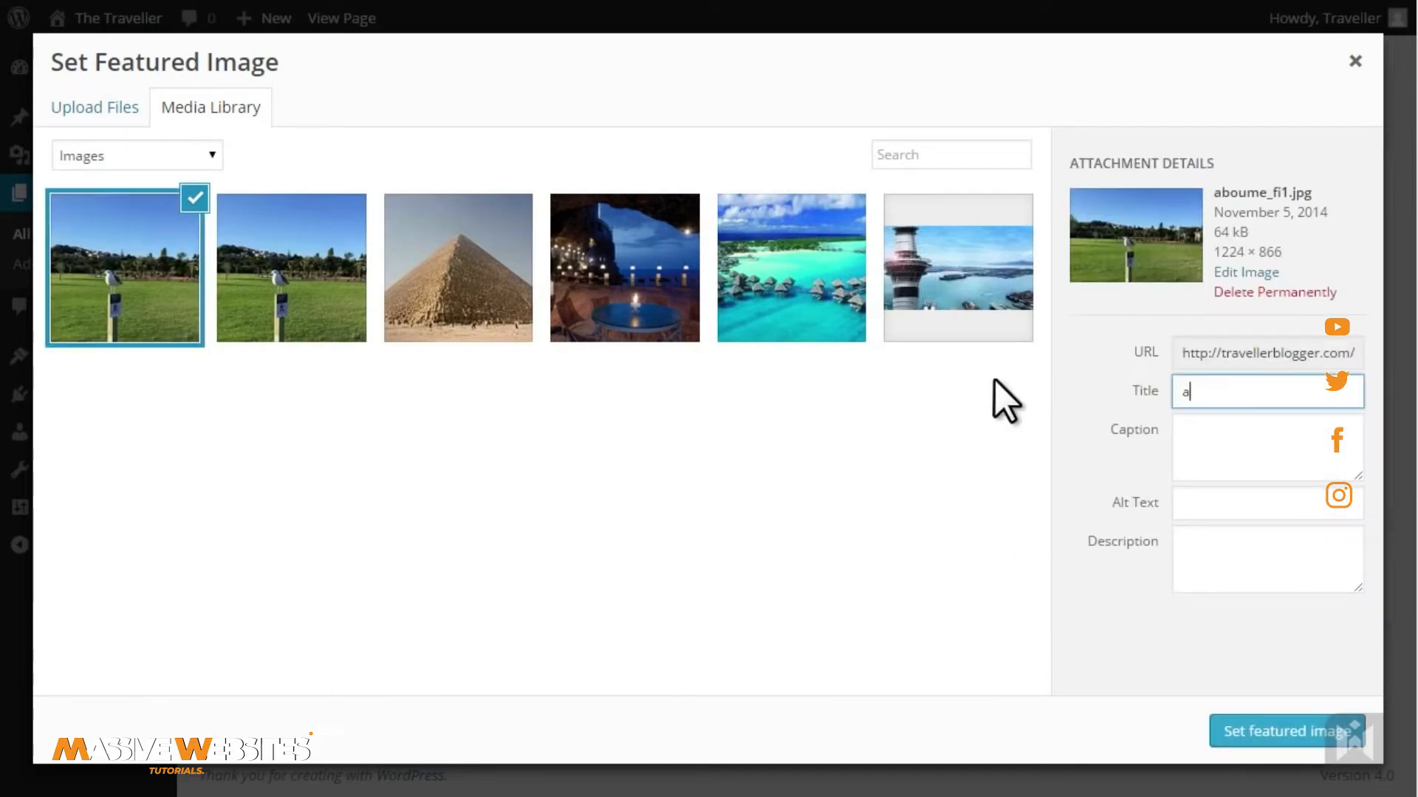
pyautogui.press('BackSpace')
pyautogui.write('About Me')
pyautogui.hotkey('ctrl', 'a')
pyautogui.hotkey('ctrl', 'c')
pyautogui.click(1256, 508)
pyautogui.hotkey('ctrl', 'v')
pyautogui.click(1243, 573)
pyautogui.hotkey('ctrl', 'v')
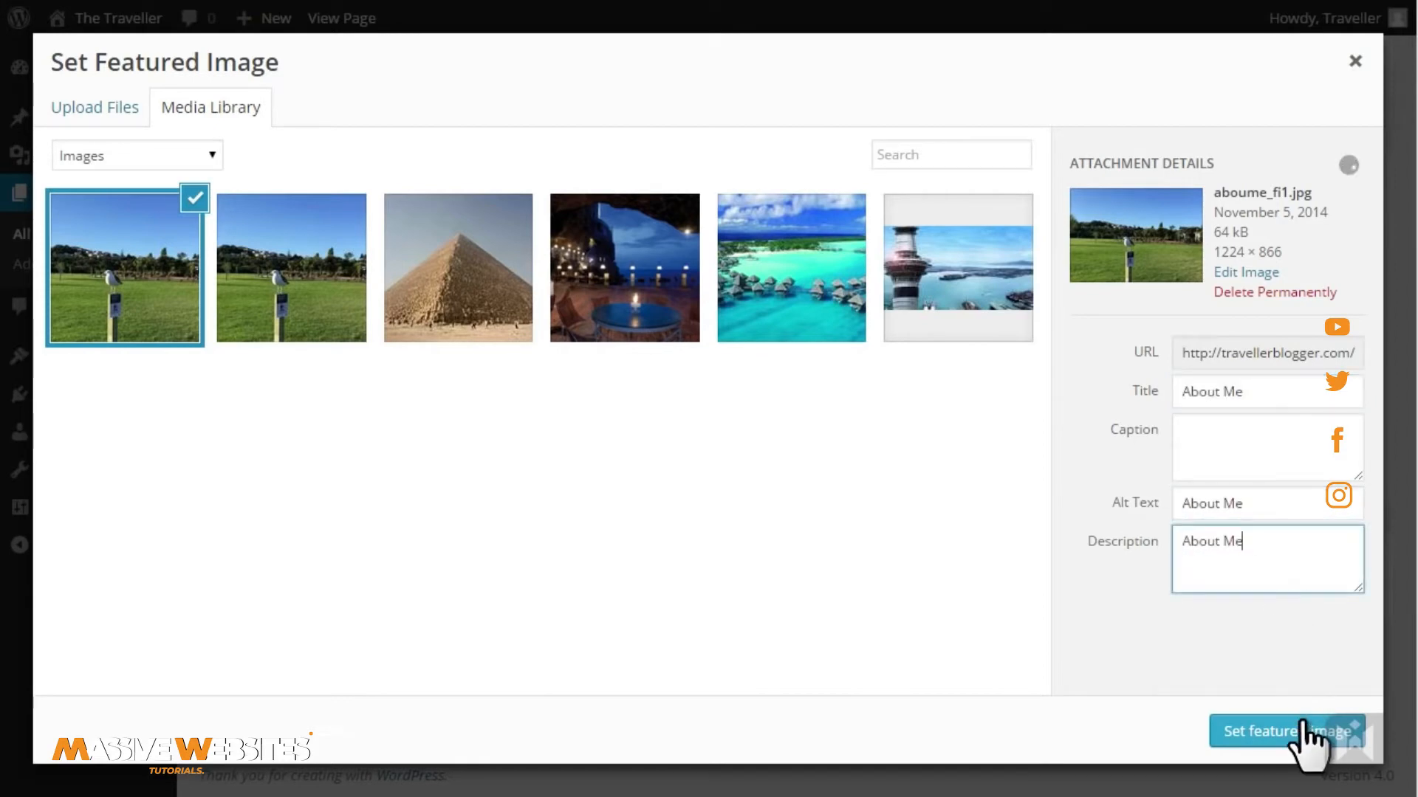
pyautogui.click(1307, 732)
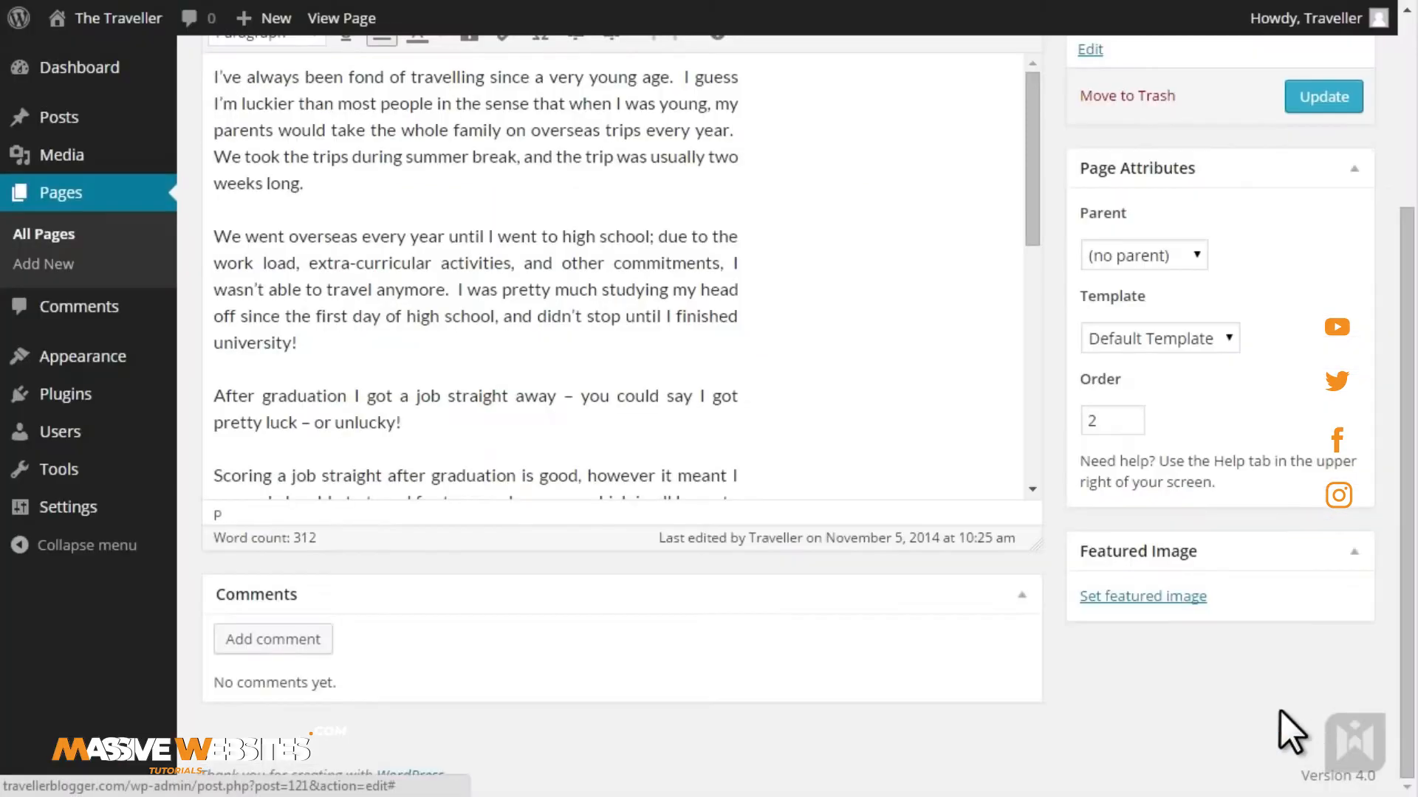
# - Update the About Me page and view it on the live site
pyautogui.click(1309, 100)
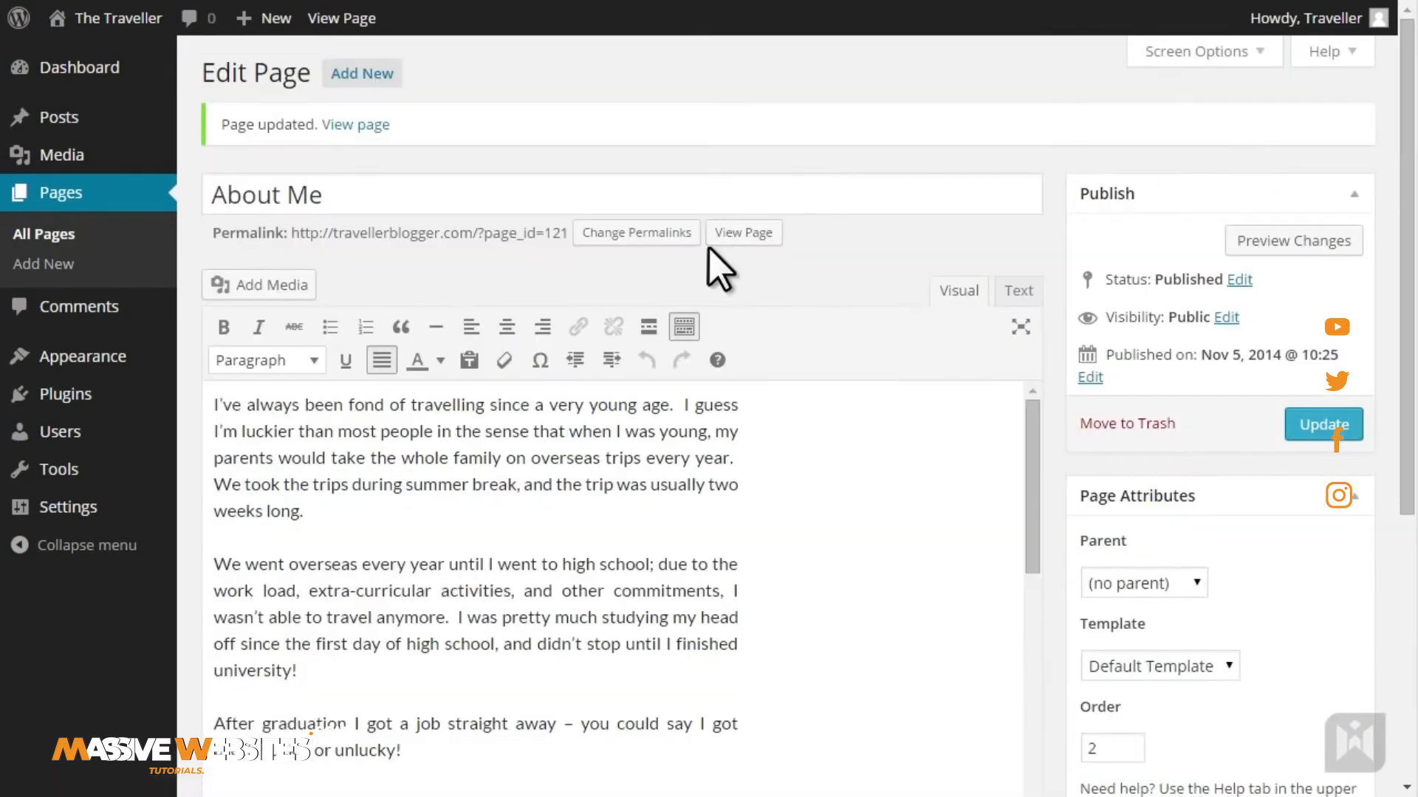
pyautogui.click(735, 234)
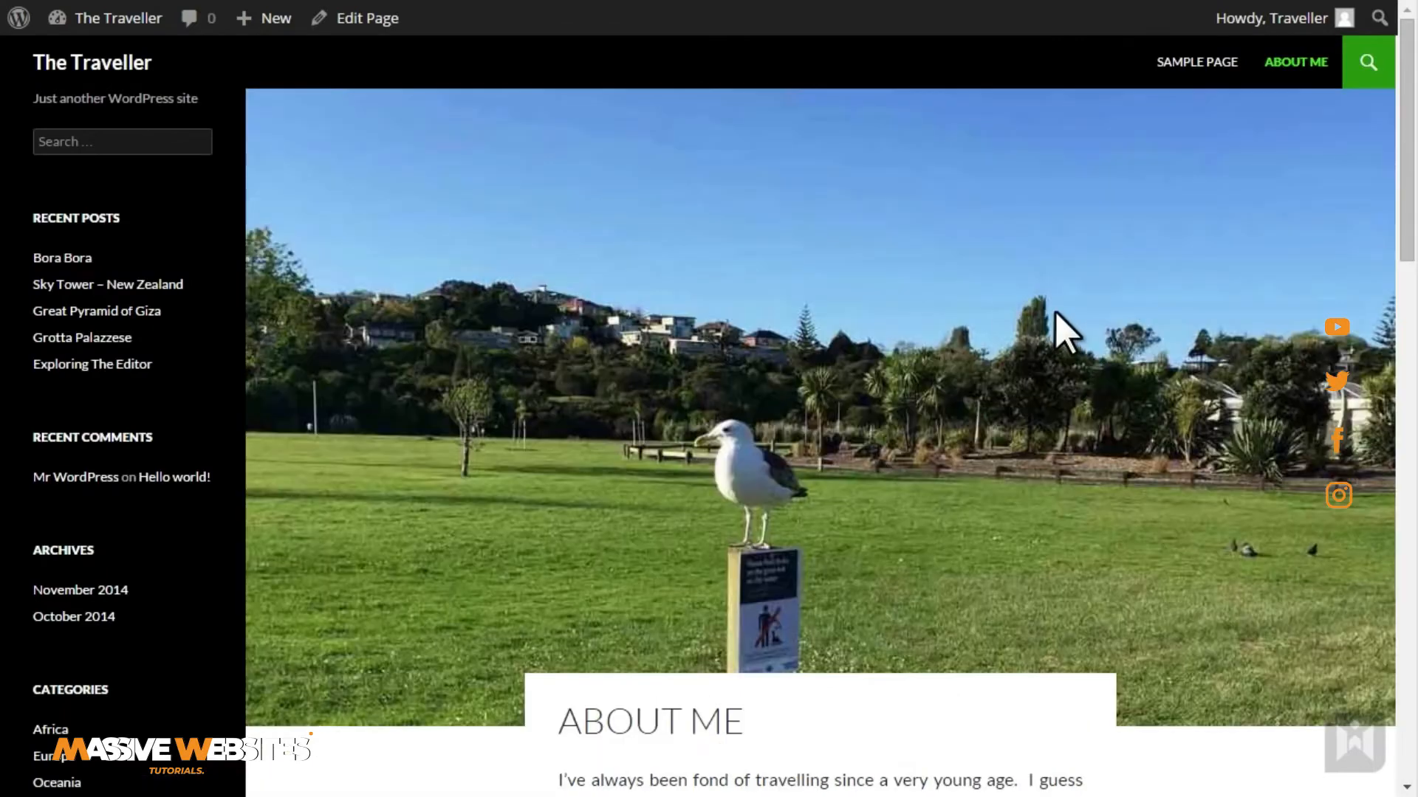
pyautogui.scroll(-3, 997, 411)
pyautogui.scroll(5, 997, 411)
# - Create a new page titled "My Equipment" and paste the prepared equipment list into its body
pyautogui.moveTo(275, 22)
pyautogui.click(329, 115)
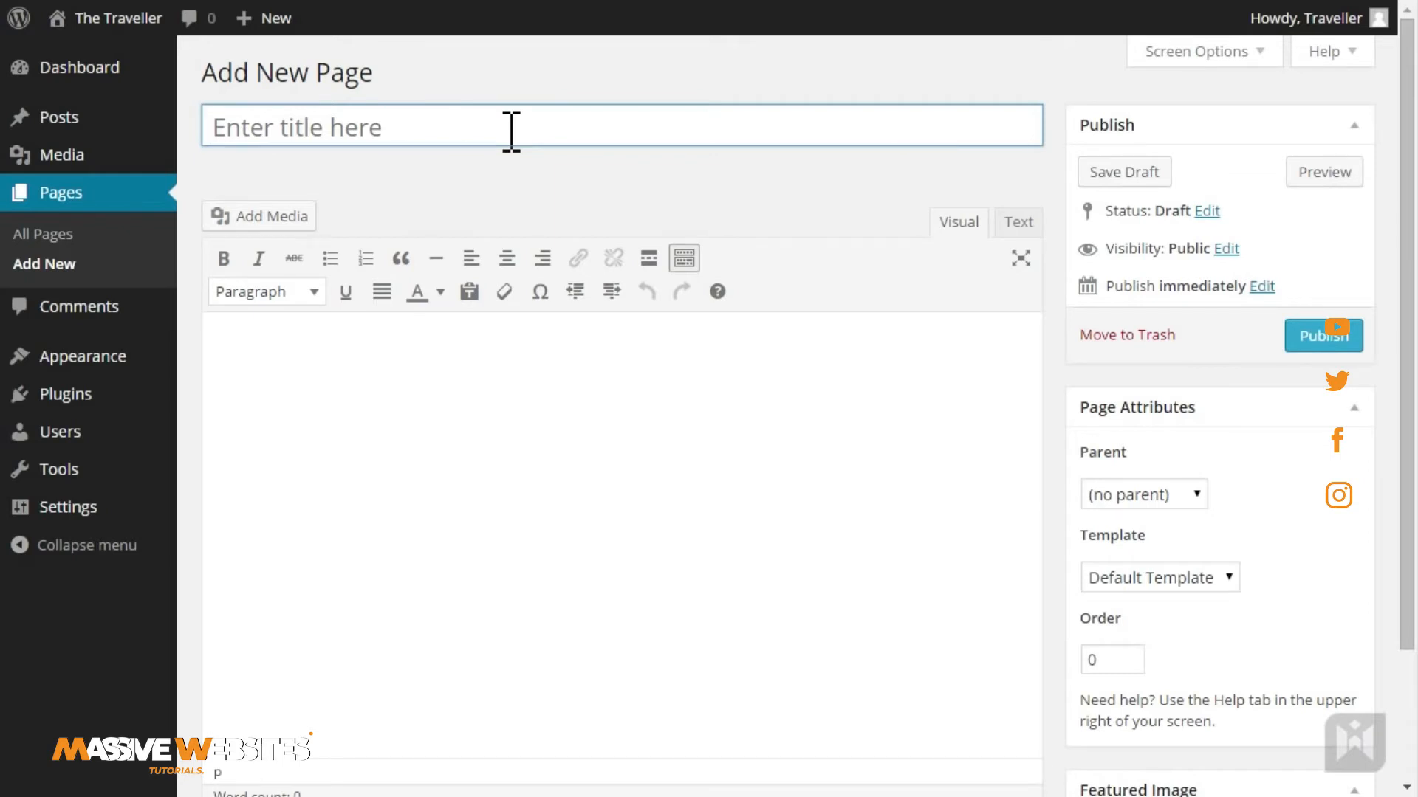
pyautogui.write('My Equipment')
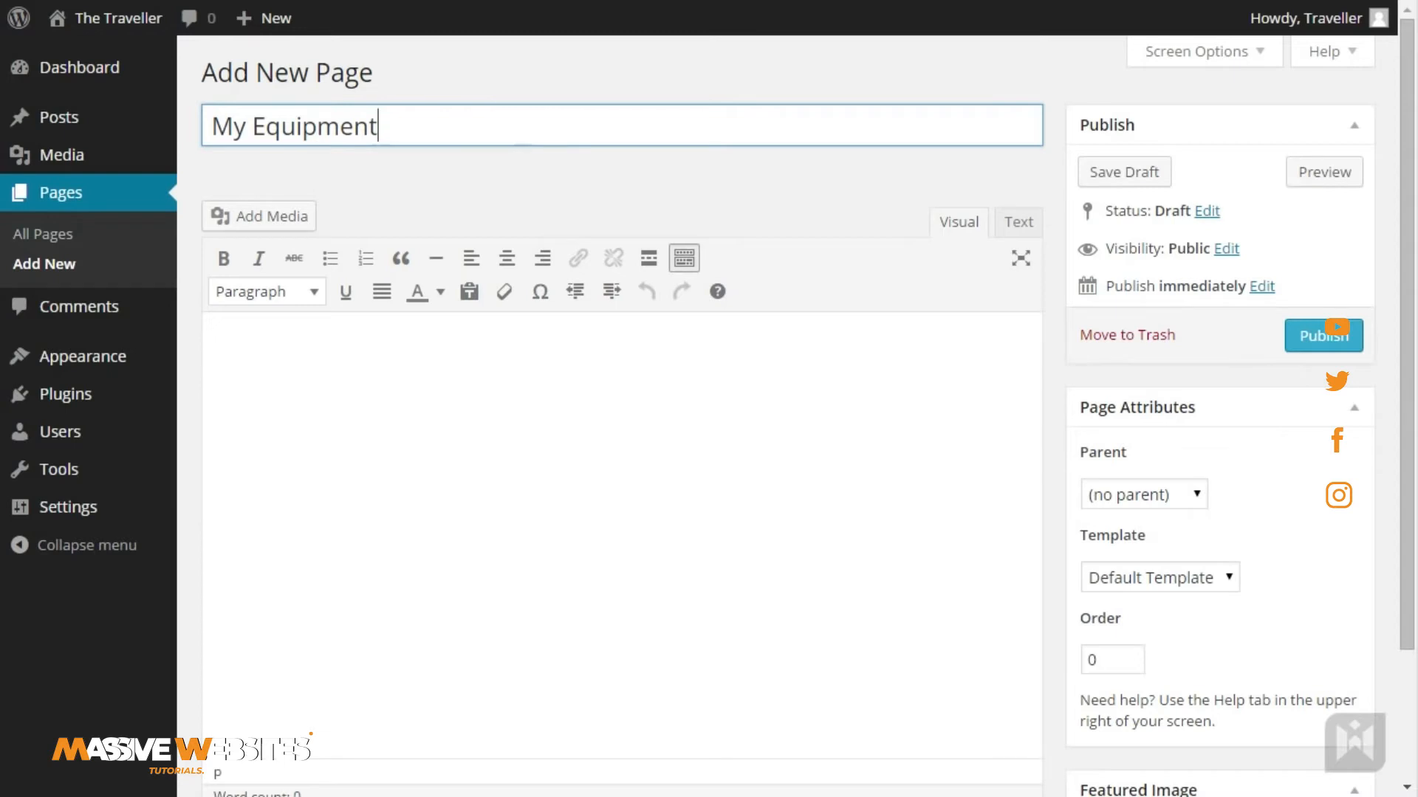
pyautogui.press('Tab')
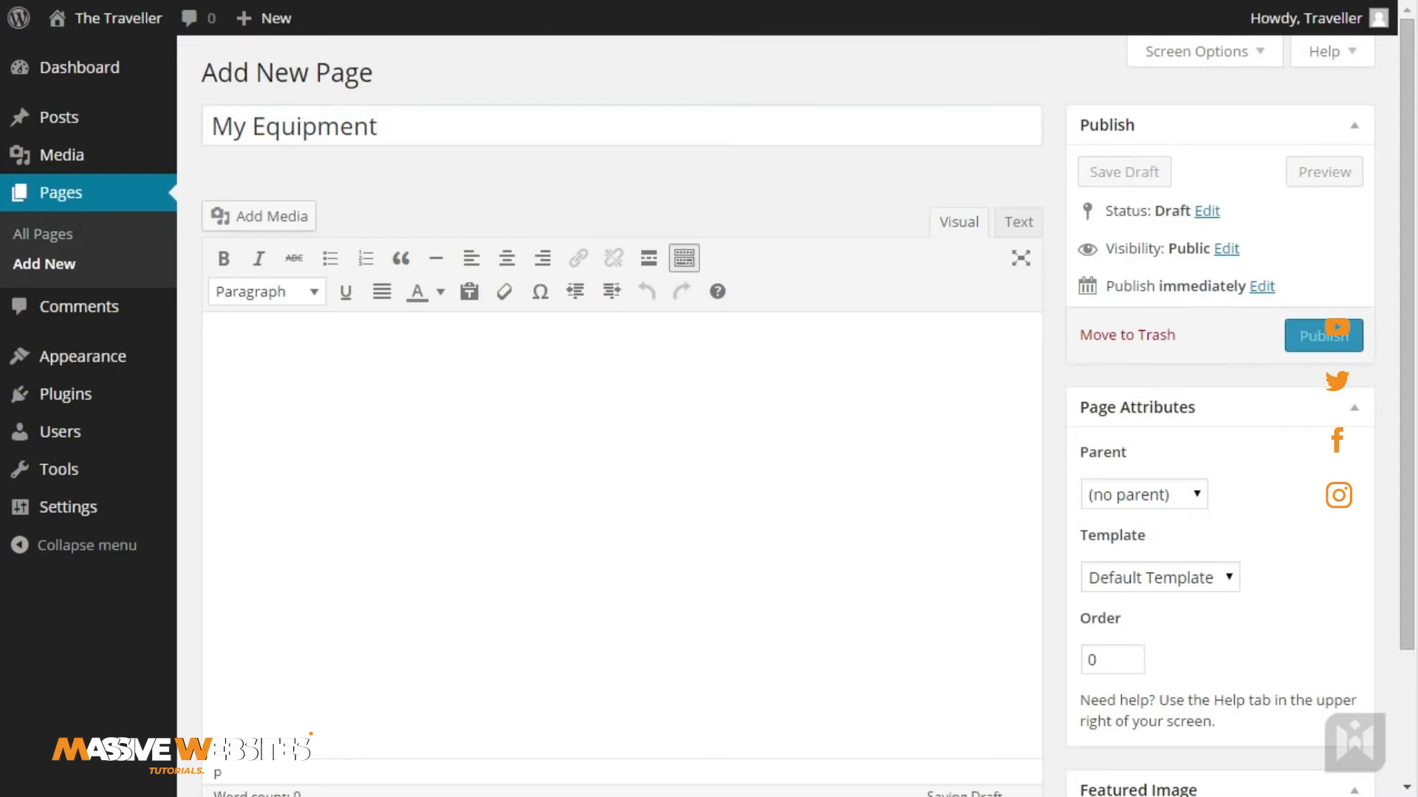
pyautogui.hotkey('ctrl', 'v')
# - Bold the headings Luggage/Travel Bags, Electronics/Gadgets and Travel Accessories in the page body
pyautogui.scroll(15, 491, 493)
pyautogui.moveTo(399, 495); pyautogui.dragTo(189, 496)
pyautogui.scroll(-3, 440, 497)
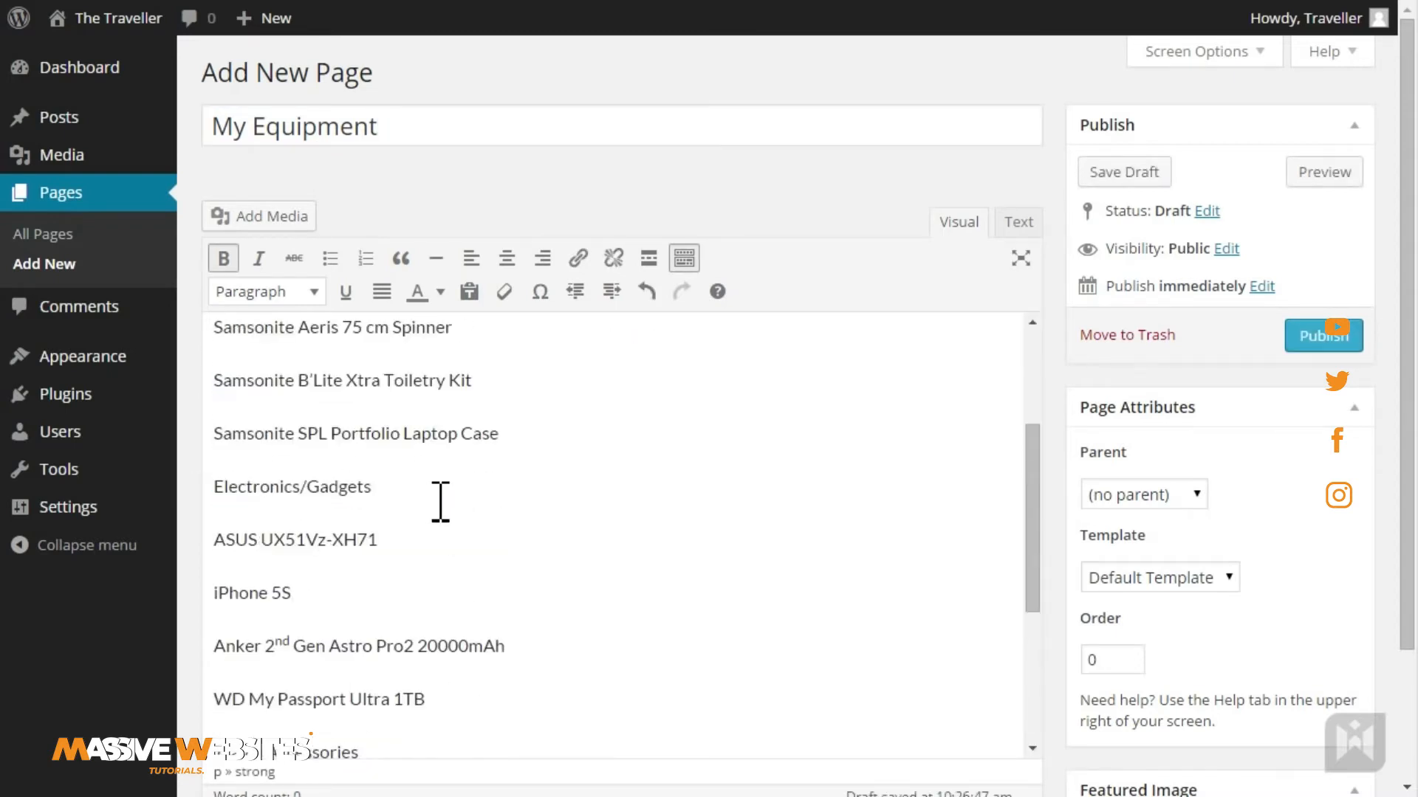
pyautogui.moveTo(392, 490); pyautogui.dragTo(196, 493)
pyautogui.hotkey('ctrl', 'b')
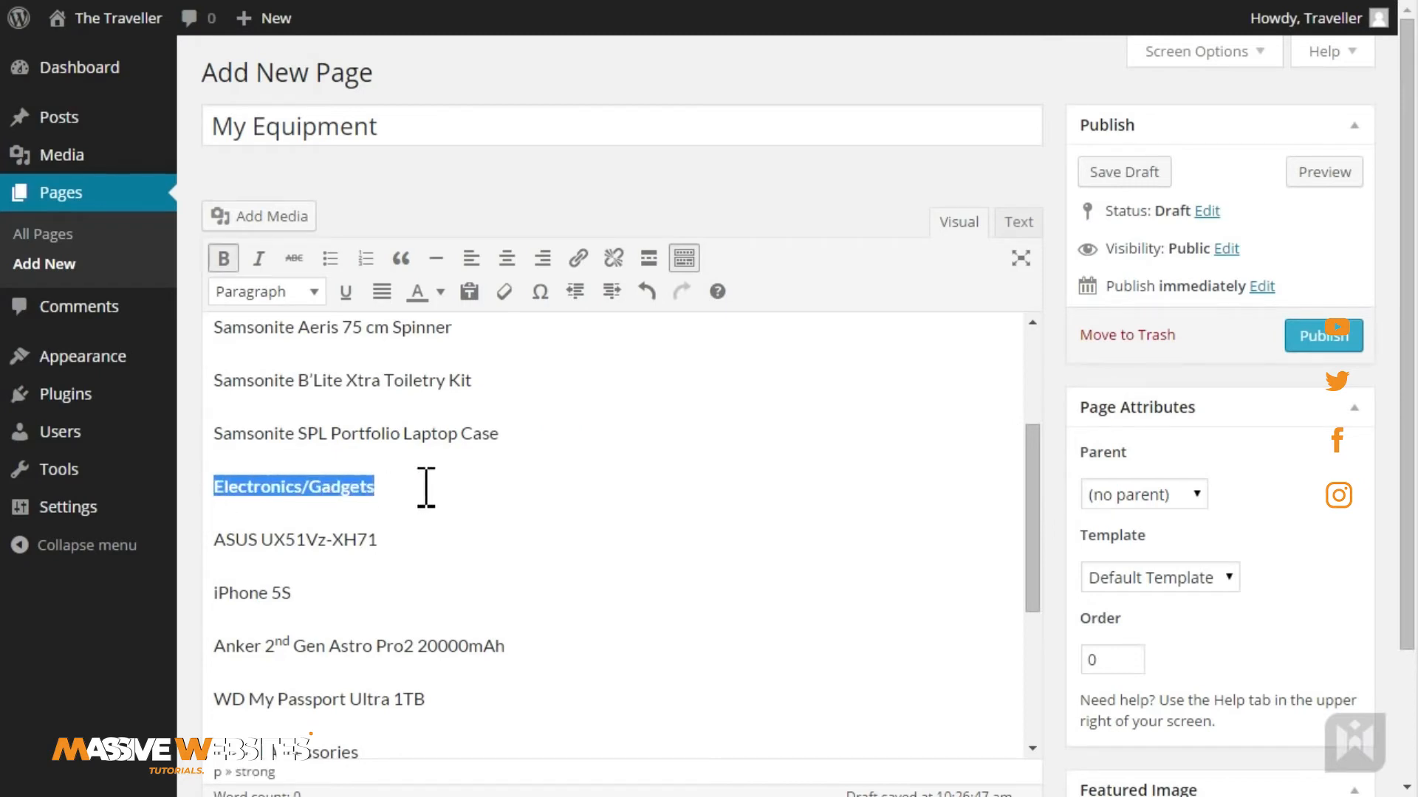
pyautogui.click(424, 489)
pyautogui.scroll(-3, 431, 499)
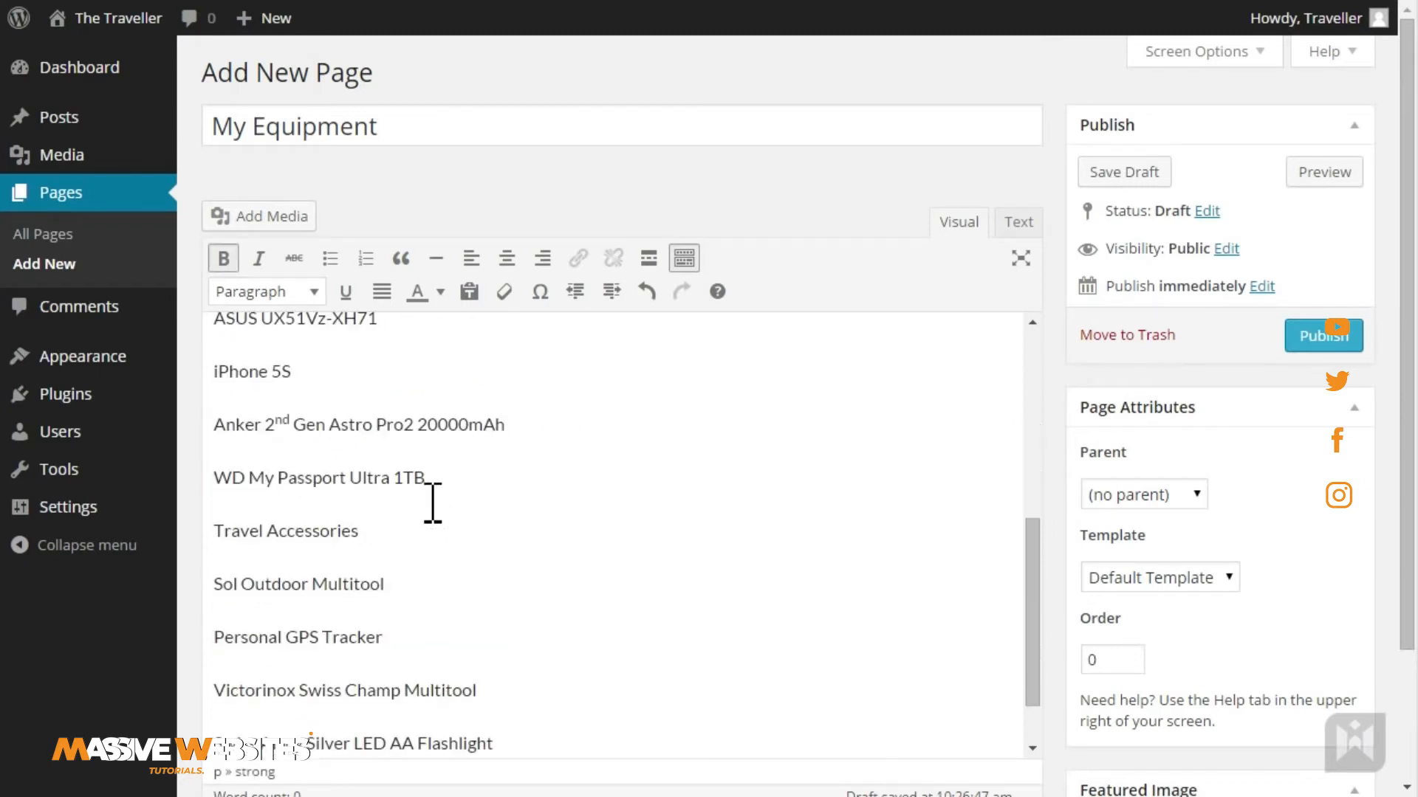
pyautogui.click(377, 537)
pyautogui.moveTo(378, 536); pyautogui.dragTo(196, 554)
pyautogui.hotkey('ctrl', 'b')
pyautogui.click(428, 541)
# - Turn the items under Travel Accessories, Electronics/Gadgets and Luggage/Travel Bags into bulleted lists
pyautogui.scroll(-1, 447, 655)
pyautogui.moveTo(394, 719); pyautogui.dragTo(203, 526)
pyautogui.click(330, 257)
pyautogui.scroll(3, 415, 523)
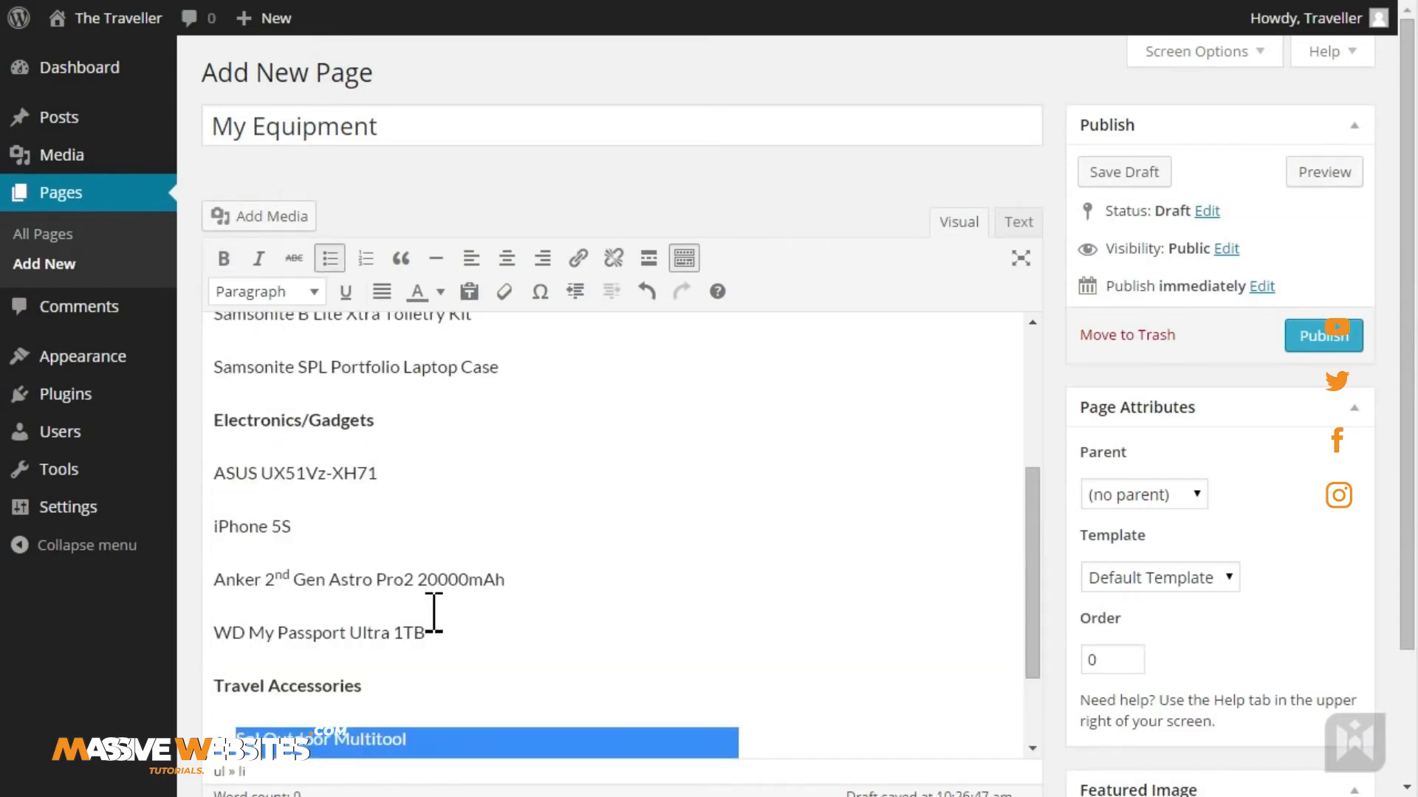
pyautogui.moveTo(443, 633); pyautogui.dragTo(191, 472)
pyautogui.click(330, 258)
pyautogui.scroll(1, 405, 446)
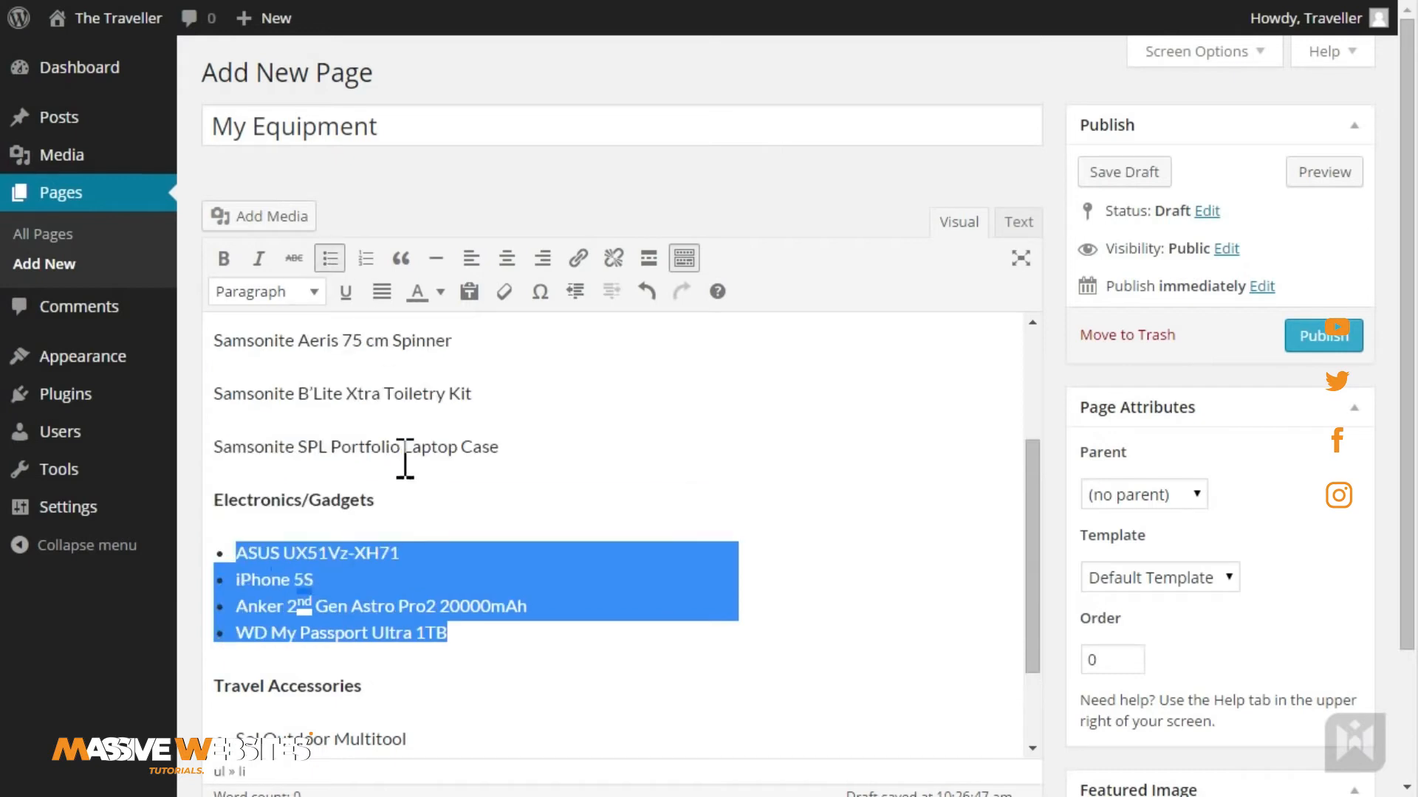
pyautogui.moveTo(525, 446); pyautogui.dragTo(211, 402)
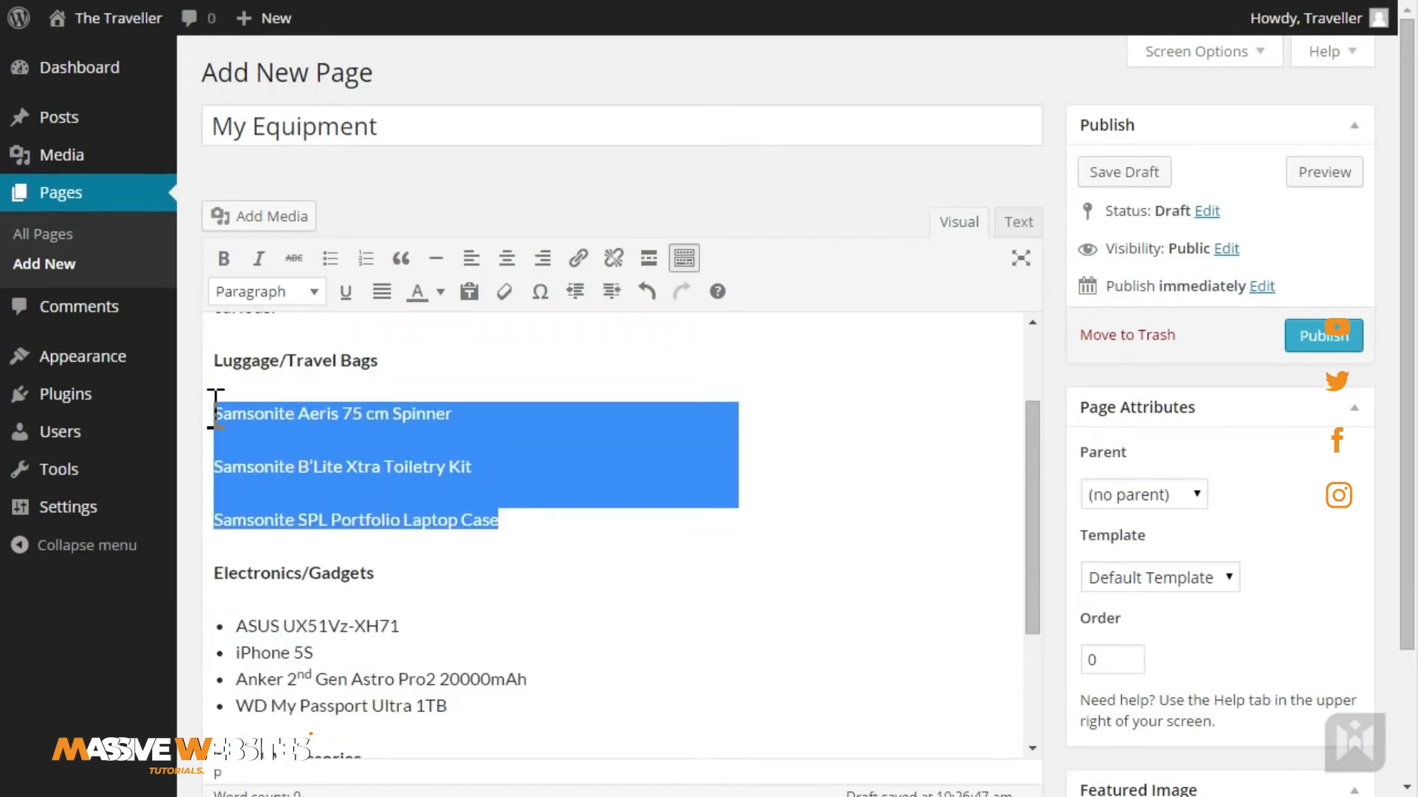
pyautogui.click(330, 258)
# - Justify all of the My Equipment page's body text
pyautogui.hotkey('ctrl', 'a')
pyautogui.click(381, 291)
pyautogui.click(648, 502)
# - Upload myequipment_fi.jpg for the My Equipment page's featured image
pyautogui.scroll(-4, 906, 652)
pyautogui.click(1141, 673)
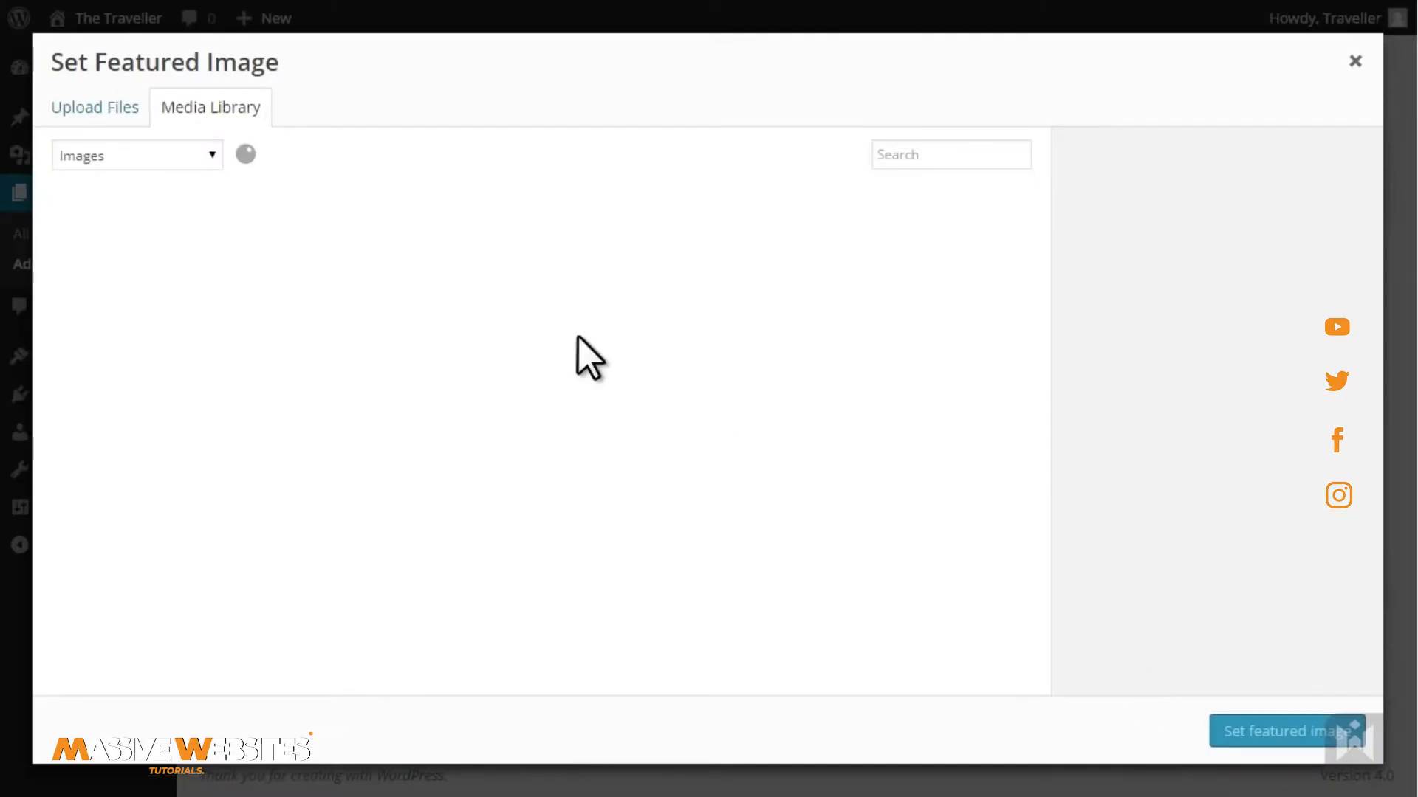
pyautogui.click(116, 118)
pyautogui.click(697, 406)
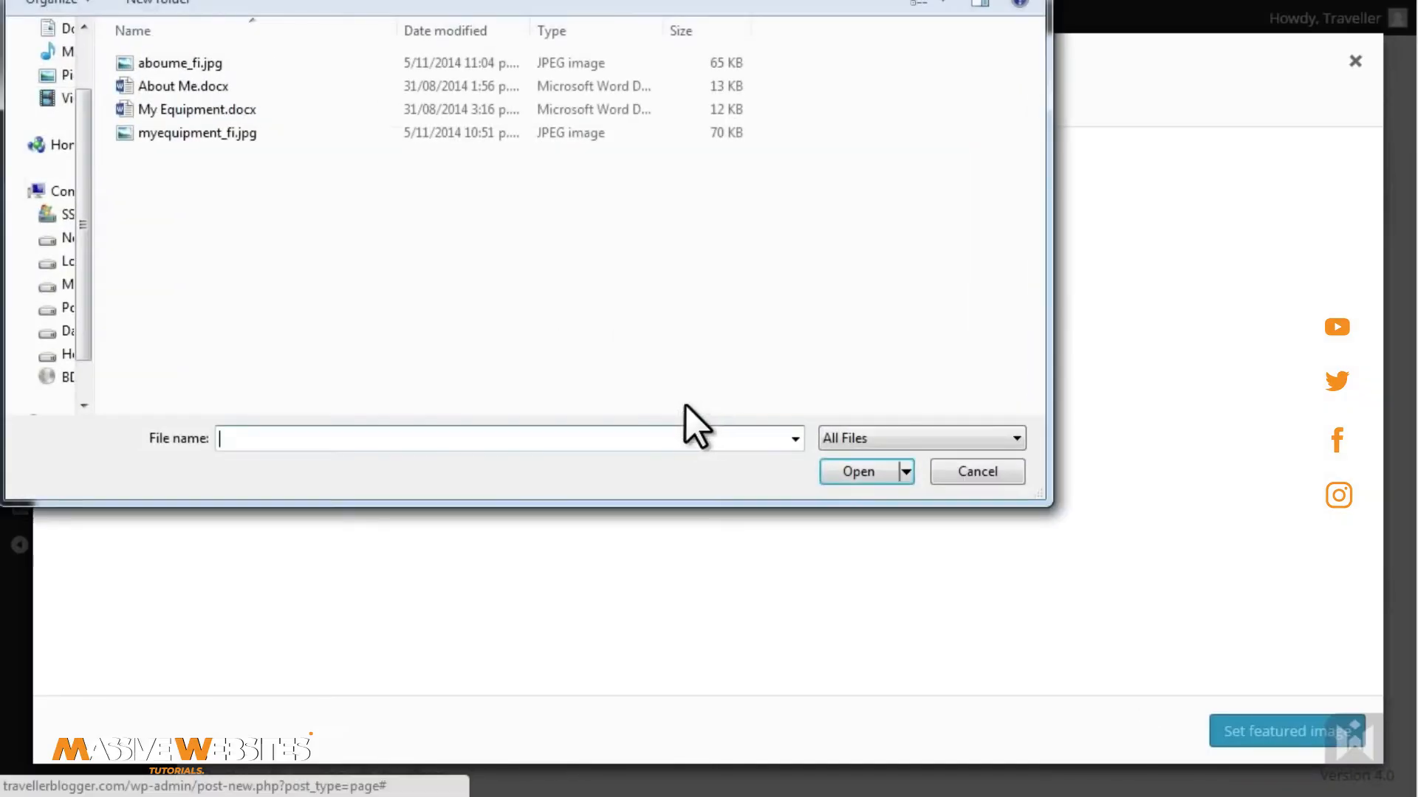
pyautogui.doubleClick(243, 136)
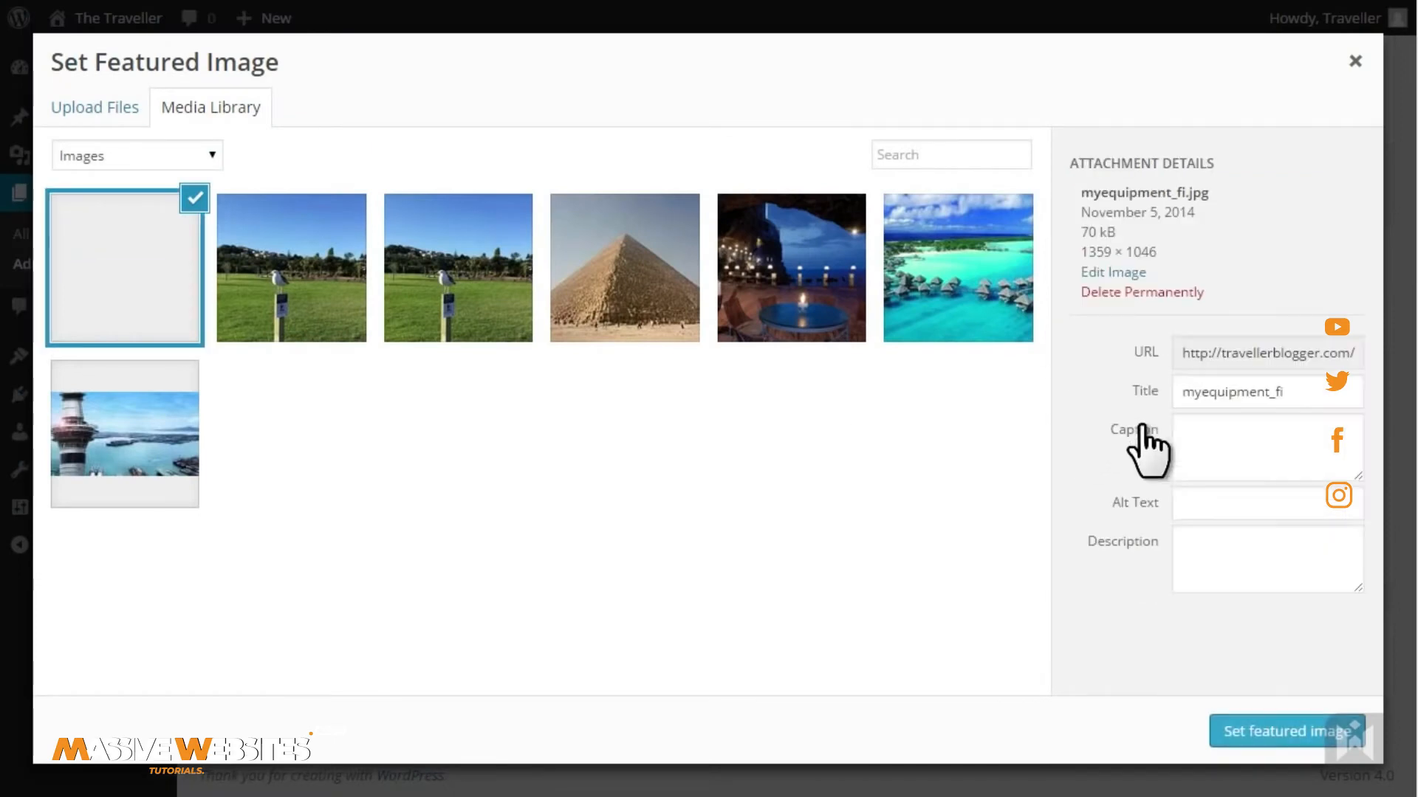
# - Set the uploaded image's title, alt text and description to "My Equipment" and make it the page's featured image
pyautogui.doubleClick(1268, 392)
pyautogui.write('My Equipment')
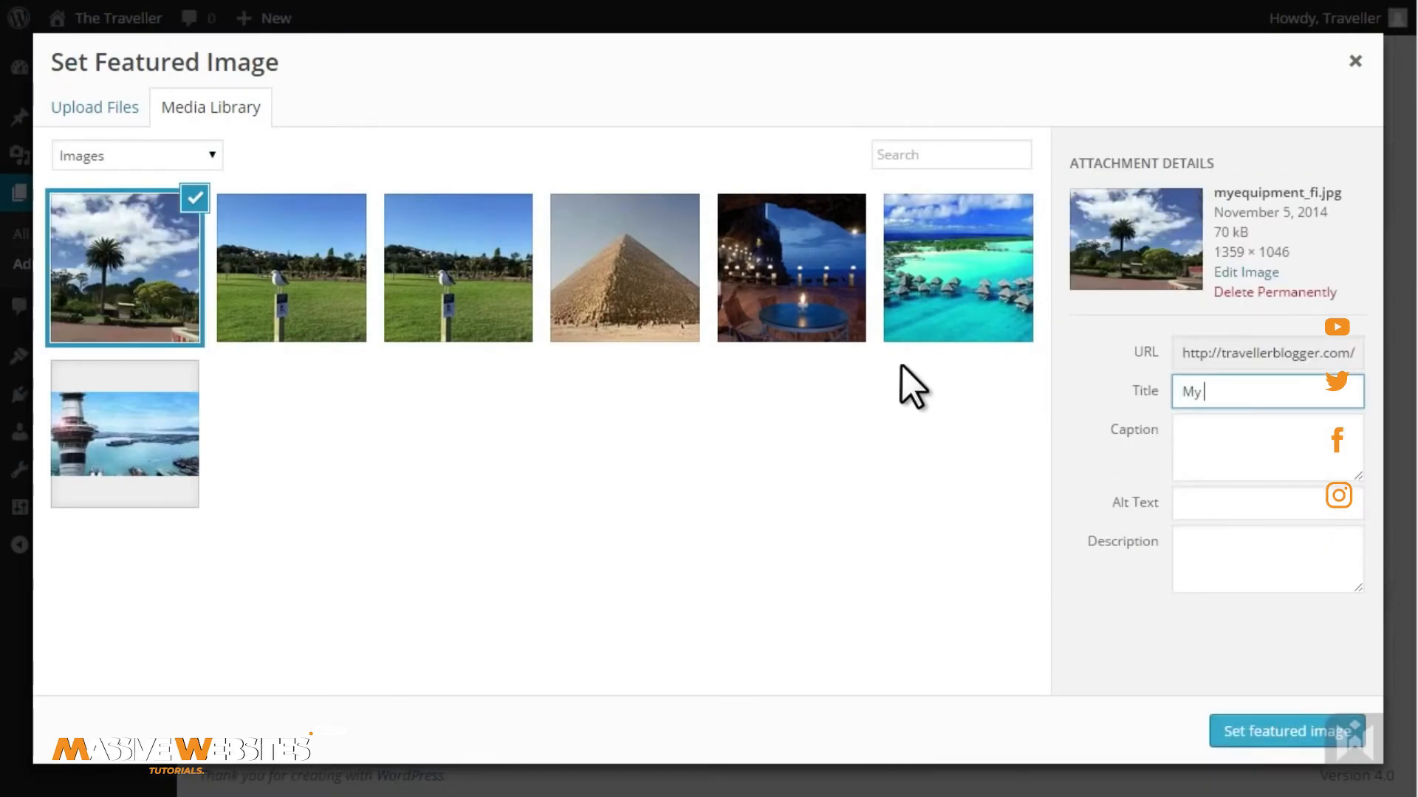
pyautogui.hotkey('ctrl', 'a')
pyautogui.hotkey('ctrl', 'c')
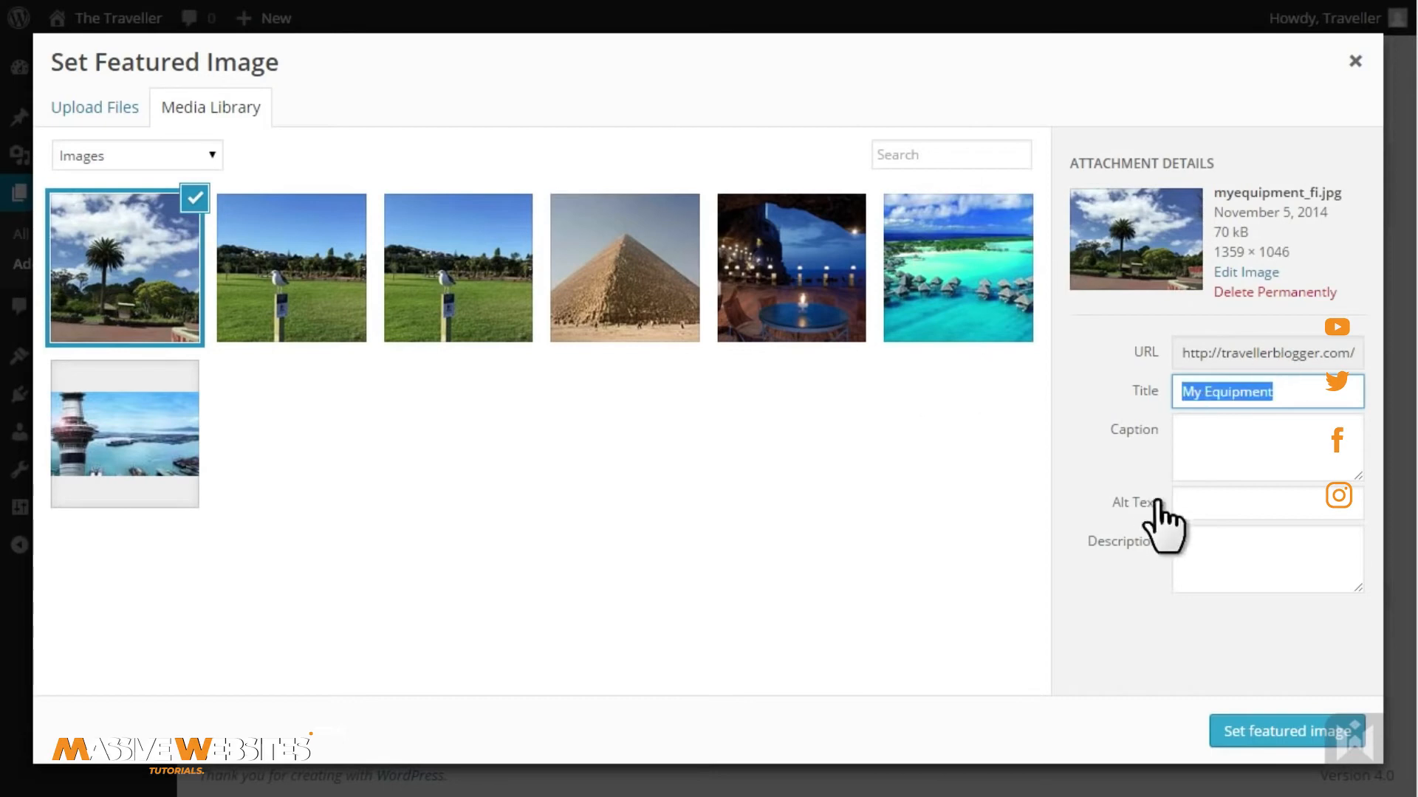
pyautogui.click(1181, 504)
pyautogui.hotkey('ctrl', 'v')
pyautogui.click(1234, 546)
pyautogui.hotkey('ctrl', 'v')
pyautogui.click(1264, 735)
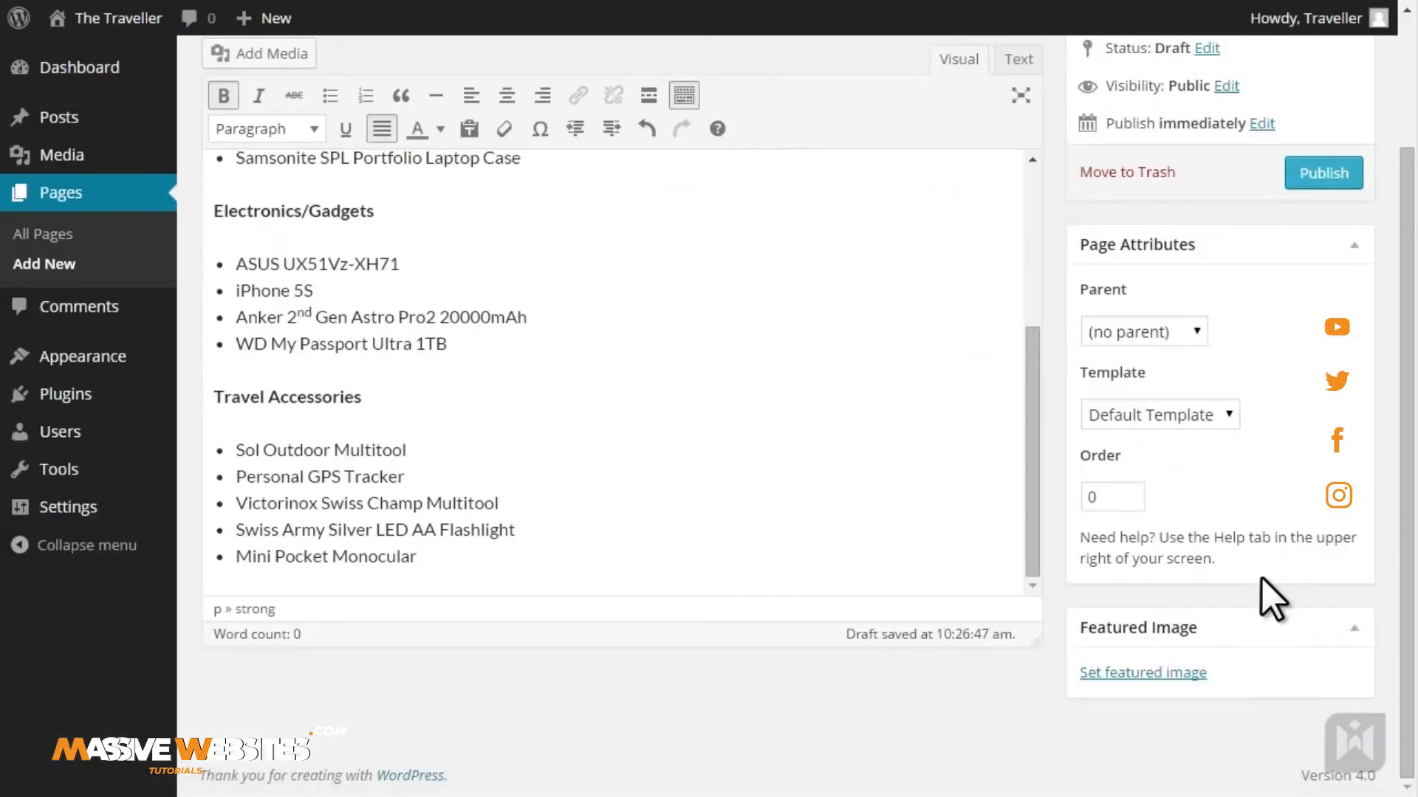
# - Set About Me as the My Equipment page's parent and publish the page
pyautogui.click(1204, 336)
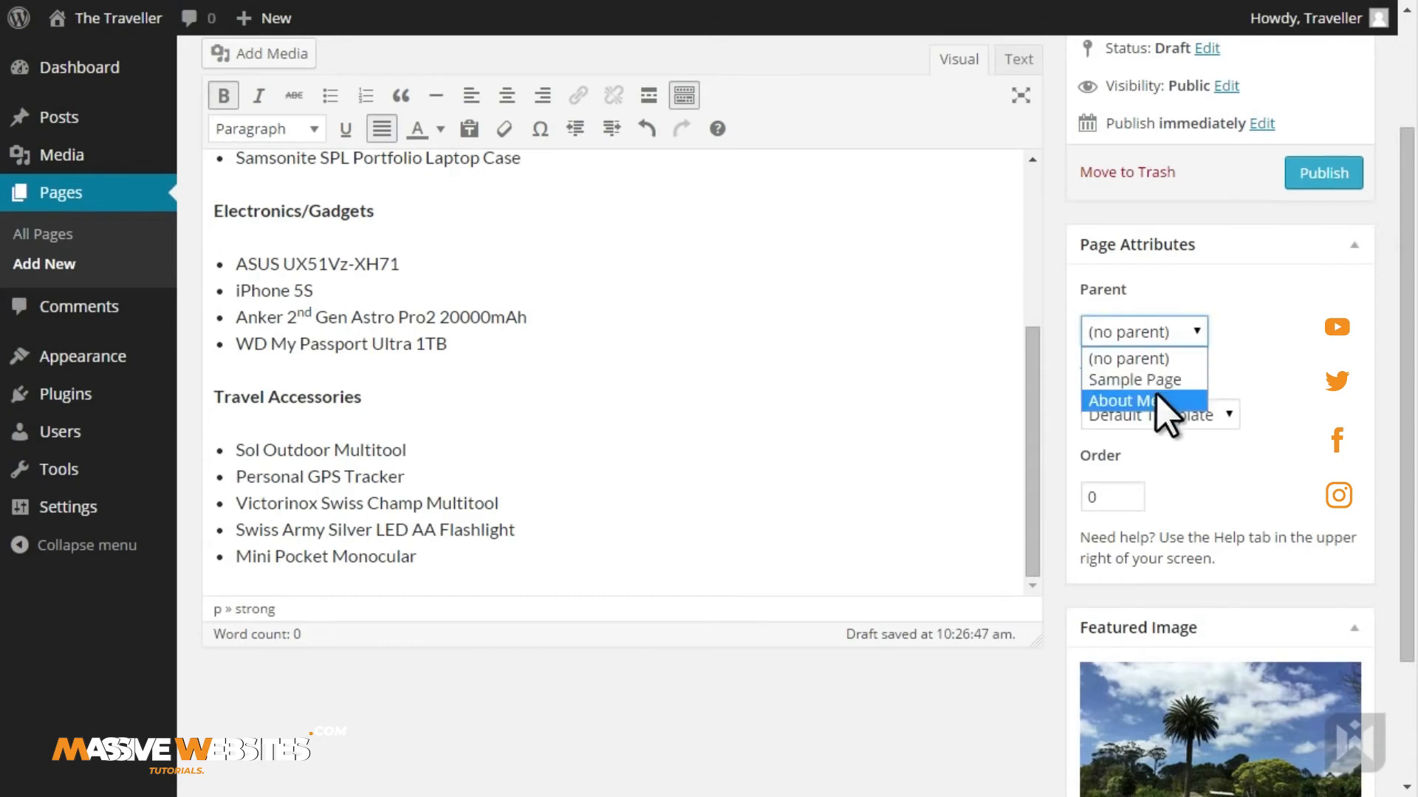
pyautogui.click(1096, 400)
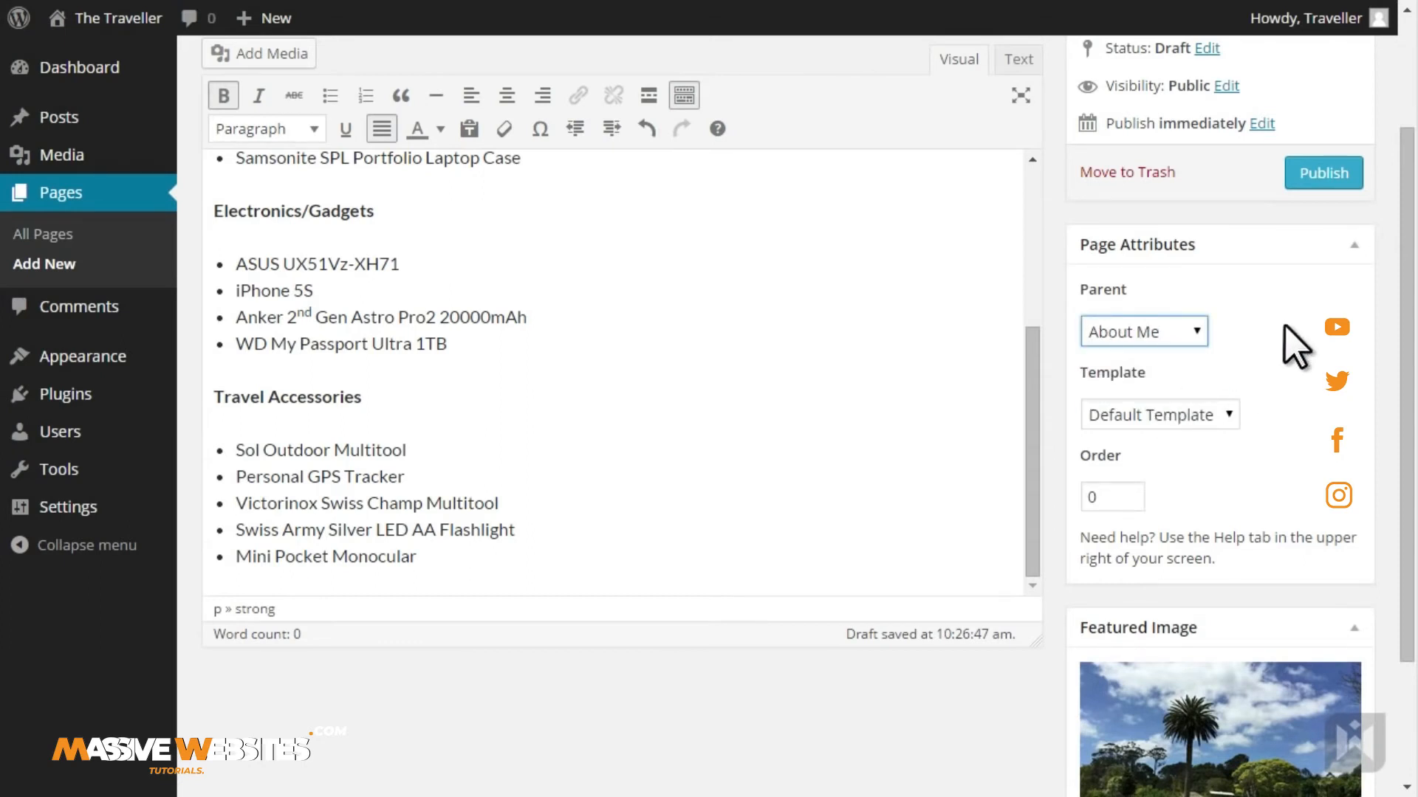
pyautogui.click(1303, 177)
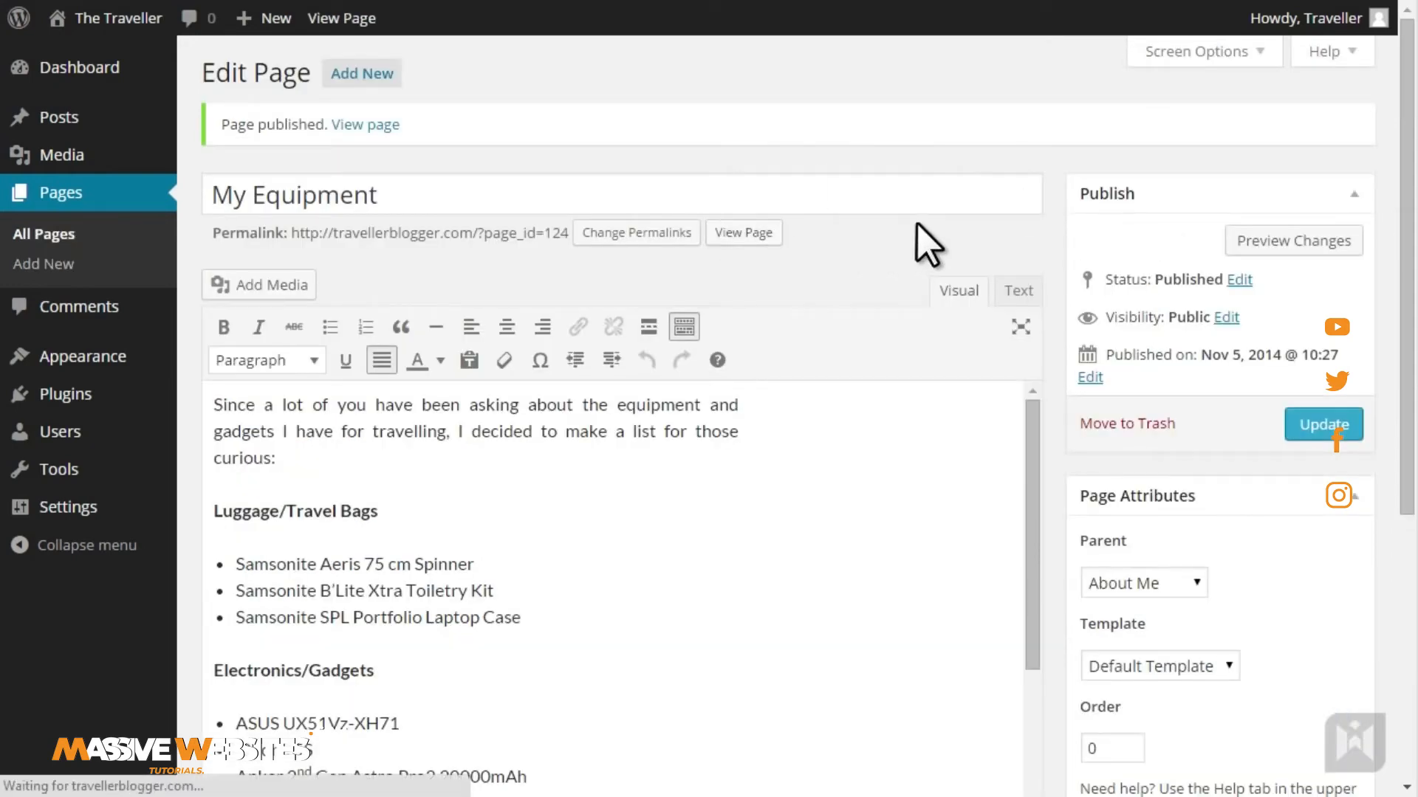
# - Review the published My Equipment page and check the About Me entry in the site menu
pyautogui.scroll(-3, 1070, 334)
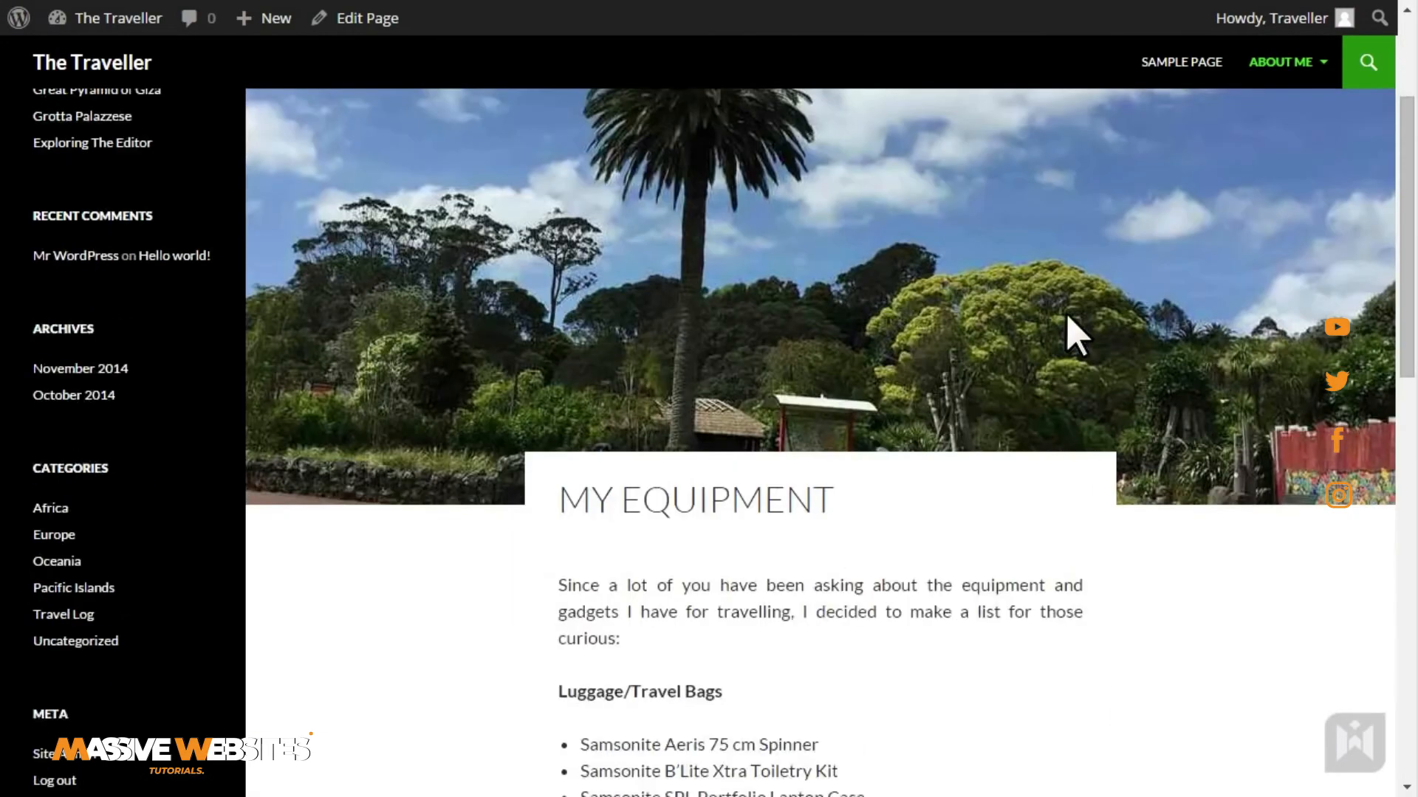
pyautogui.scroll(-9, 1072, 334)
pyautogui.scroll(9, 1069, 406)
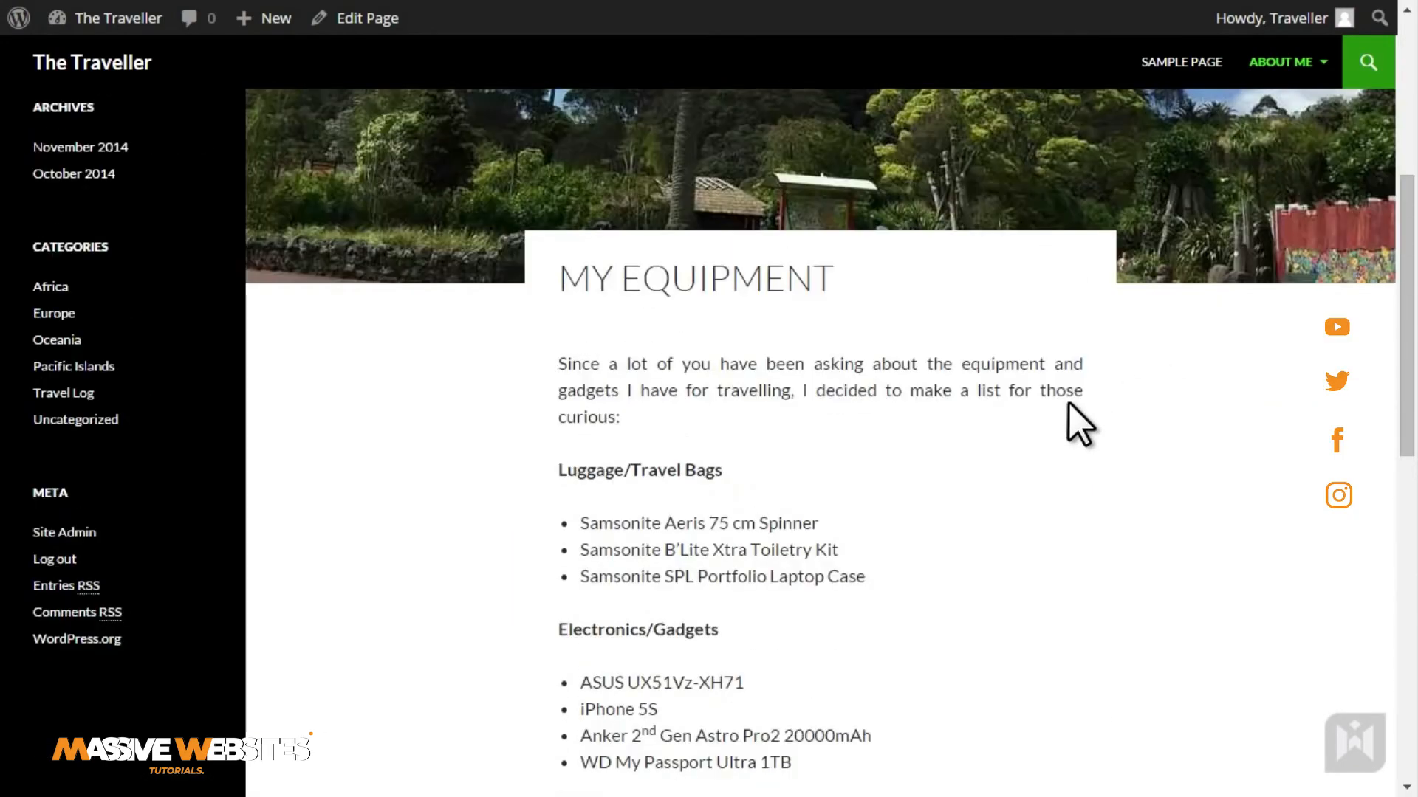
pyautogui.scroll(5, 1069, 401)
pyautogui.moveTo(1277, 67)
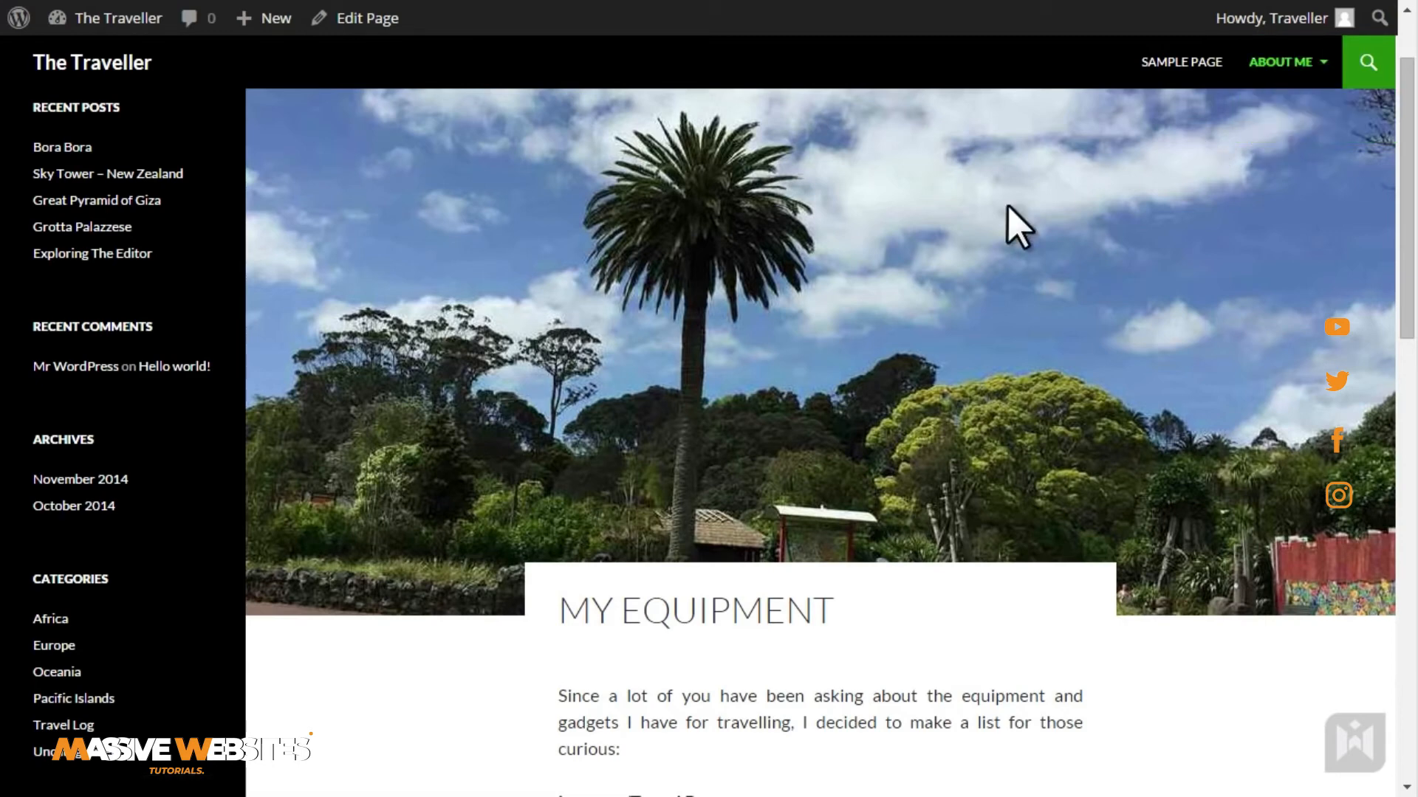
# - Open the site's About Me page for editing and go to the last sentence of its text
pyautogui.click(1253, 65)
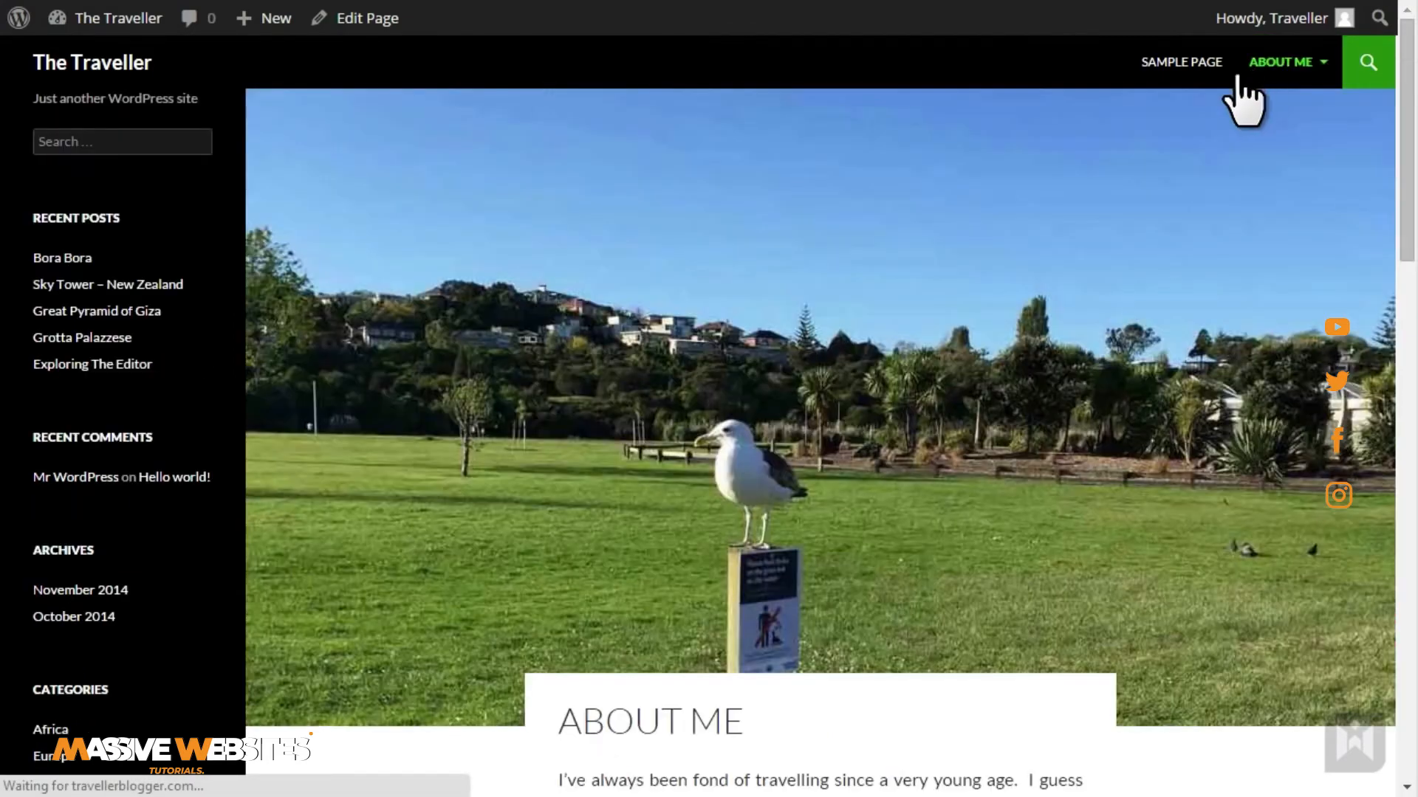
pyautogui.click(378, 20)
pyautogui.scroll(-10, 613, 417)
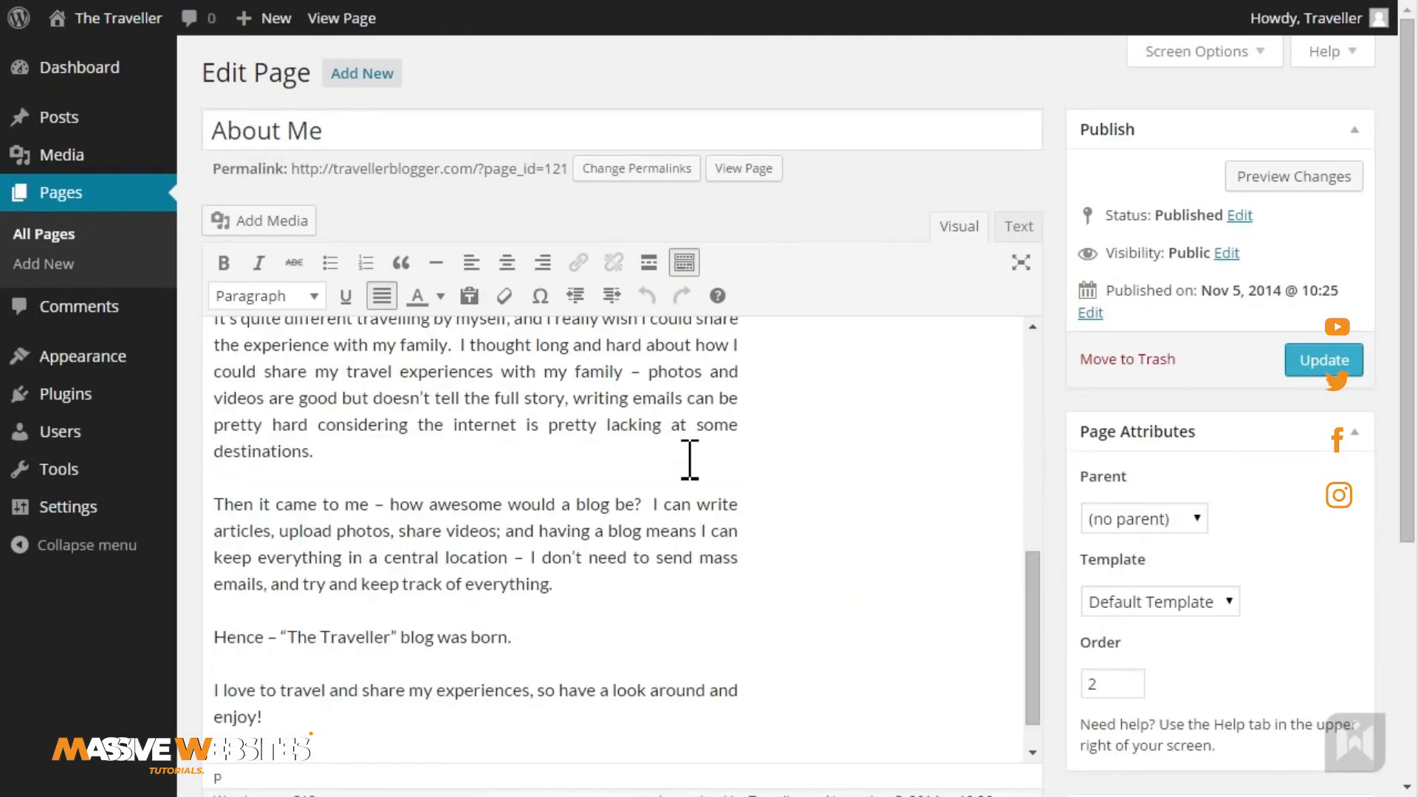
pyautogui.scroll(-4, 643, 561)
# - Link the words "equipment page" in the closing sentence to the existing My Equipment page and update the About Me page
pyautogui.moveTo(604, 510); pyautogui.dragTo(724, 506)
pyautogui.scroll(2, 1063, 413)
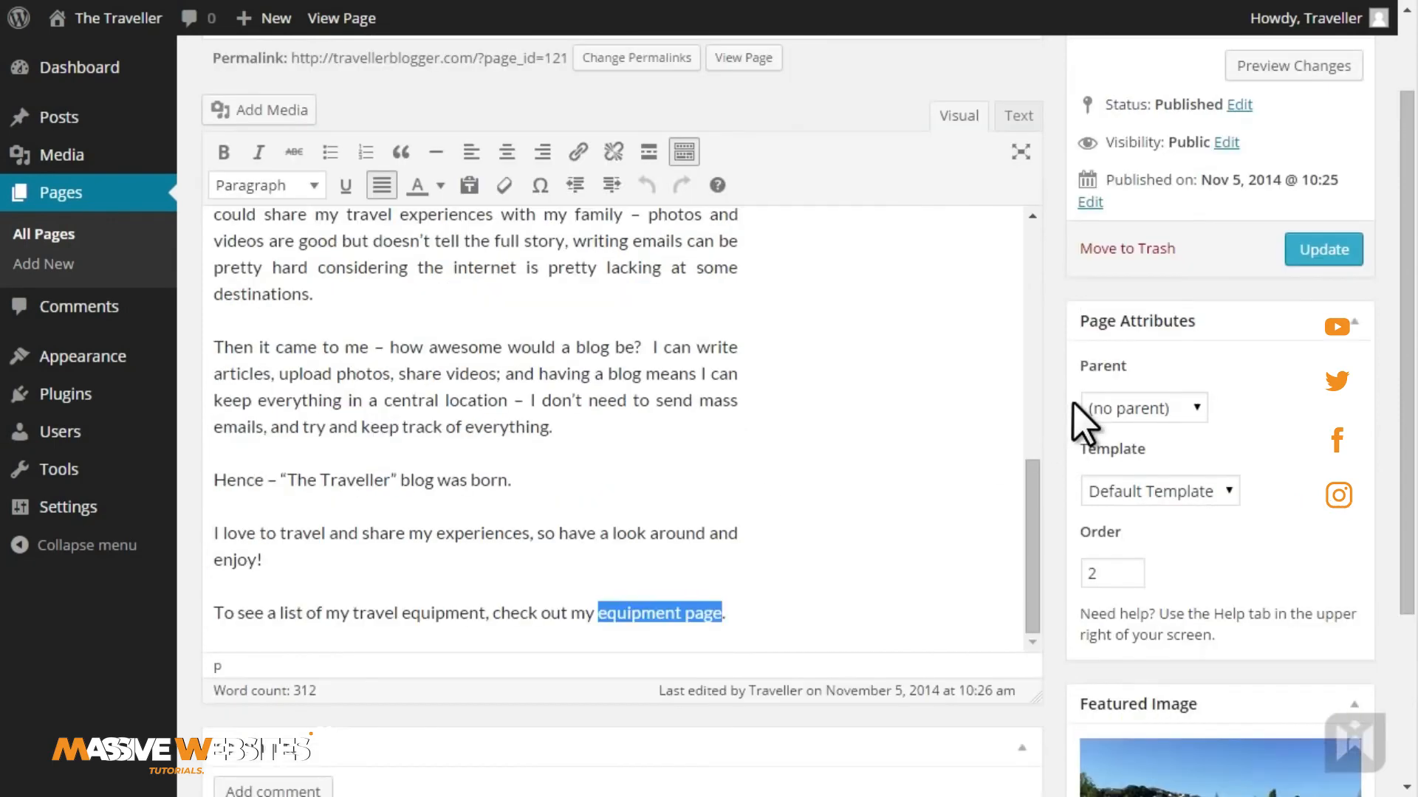
pyautogui.click(578, 152)
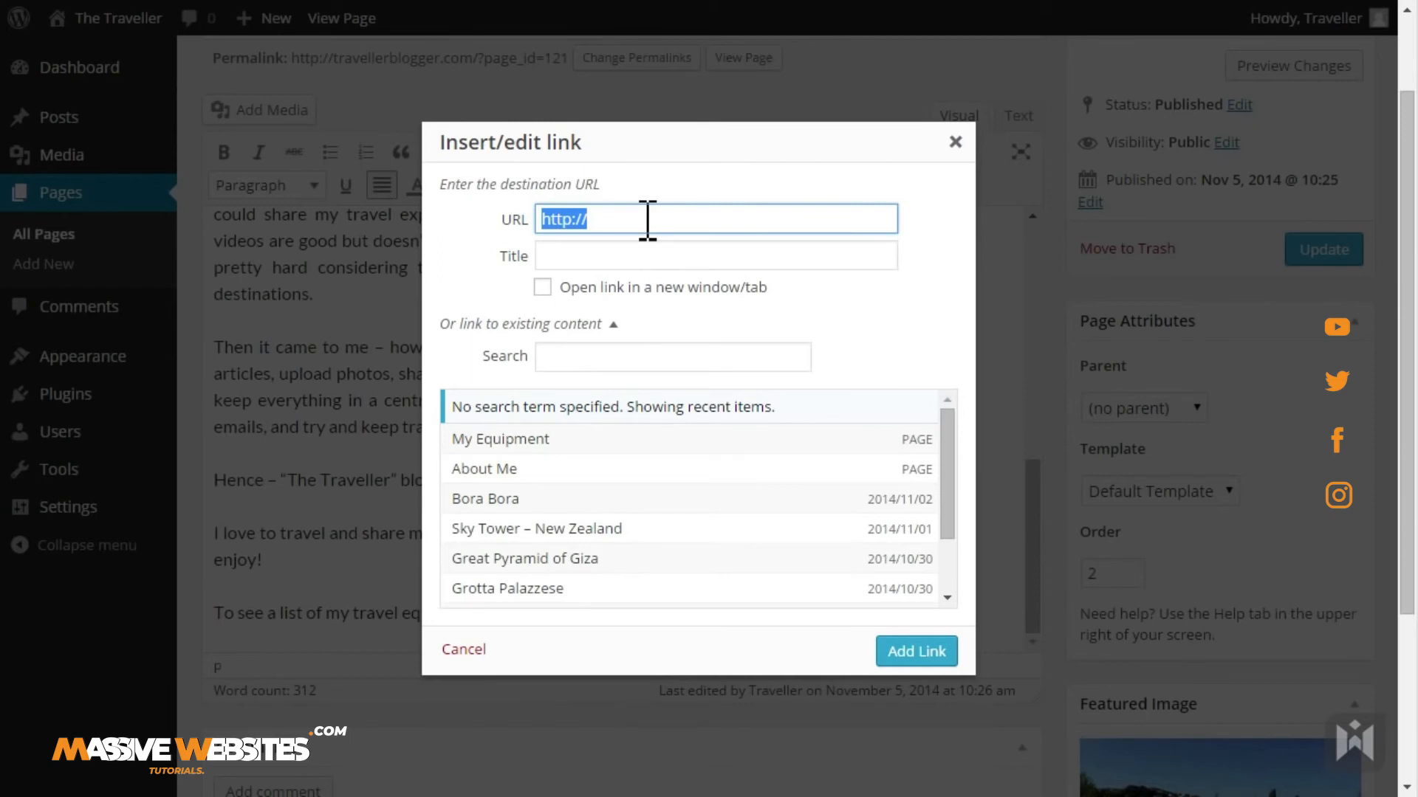
pyautogui.click(607, 439)
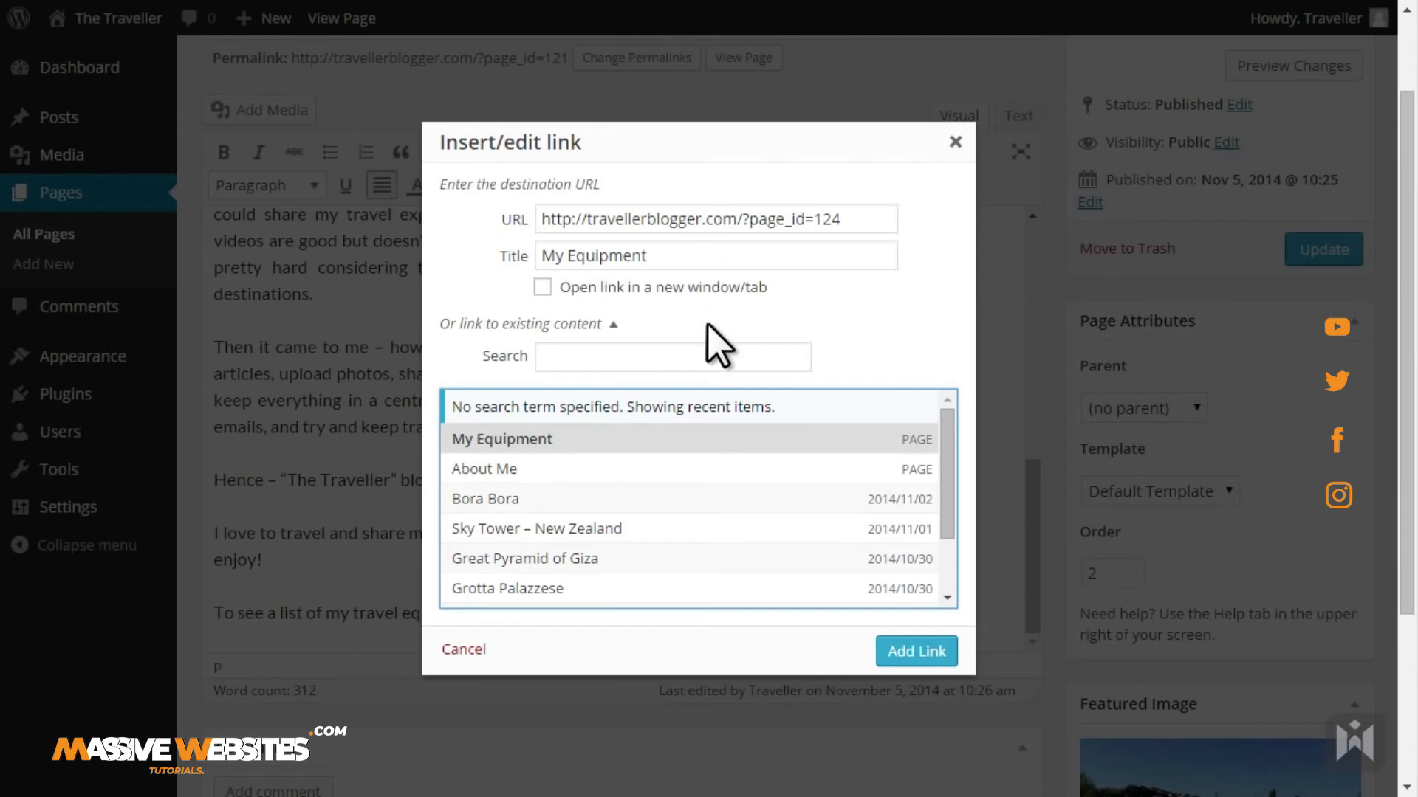
pyautogui.click(912, 655)
pyautogui.click(1301, 251)
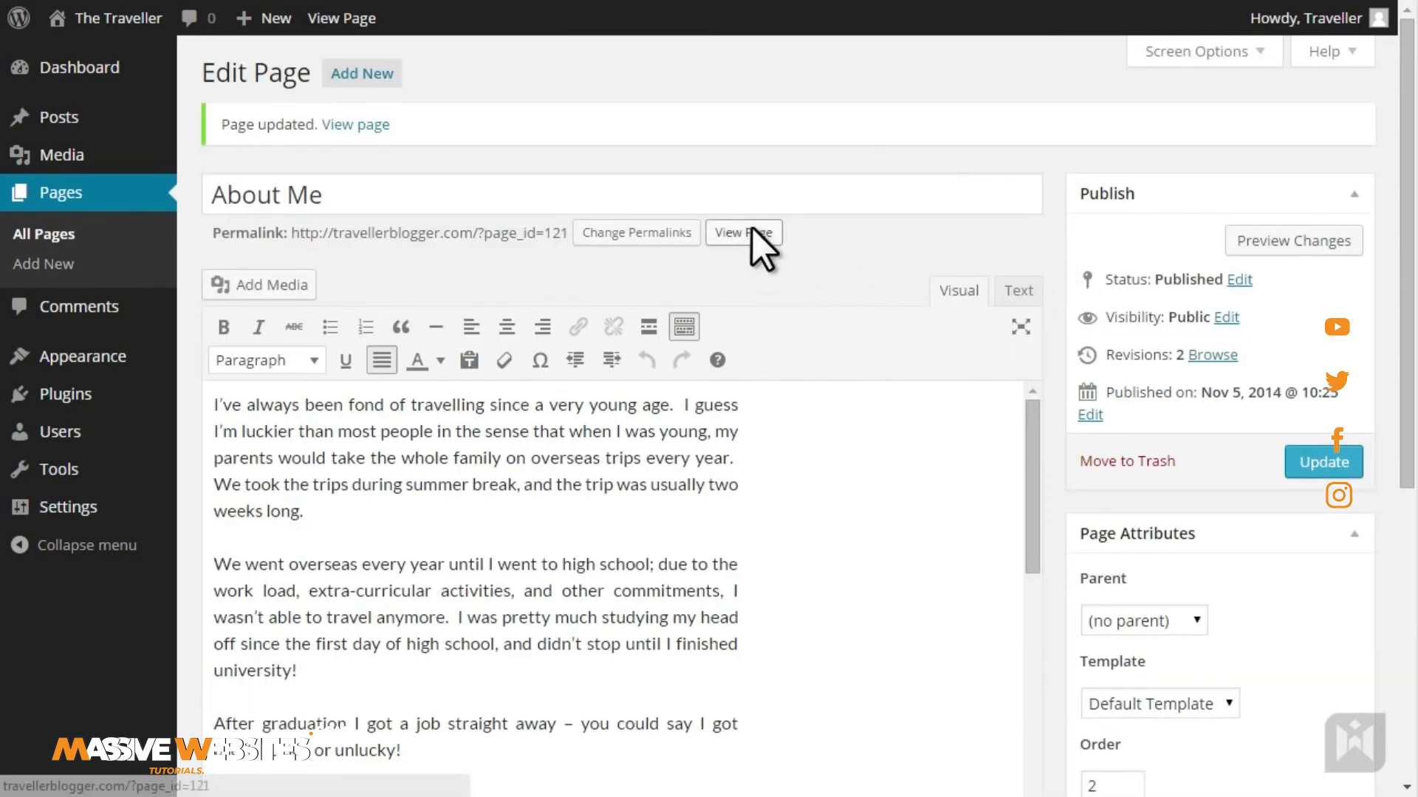
# - View the live About Me page, follow its "equipment page" link and look through the My Equipment page
pyautogui.click(747, 233)
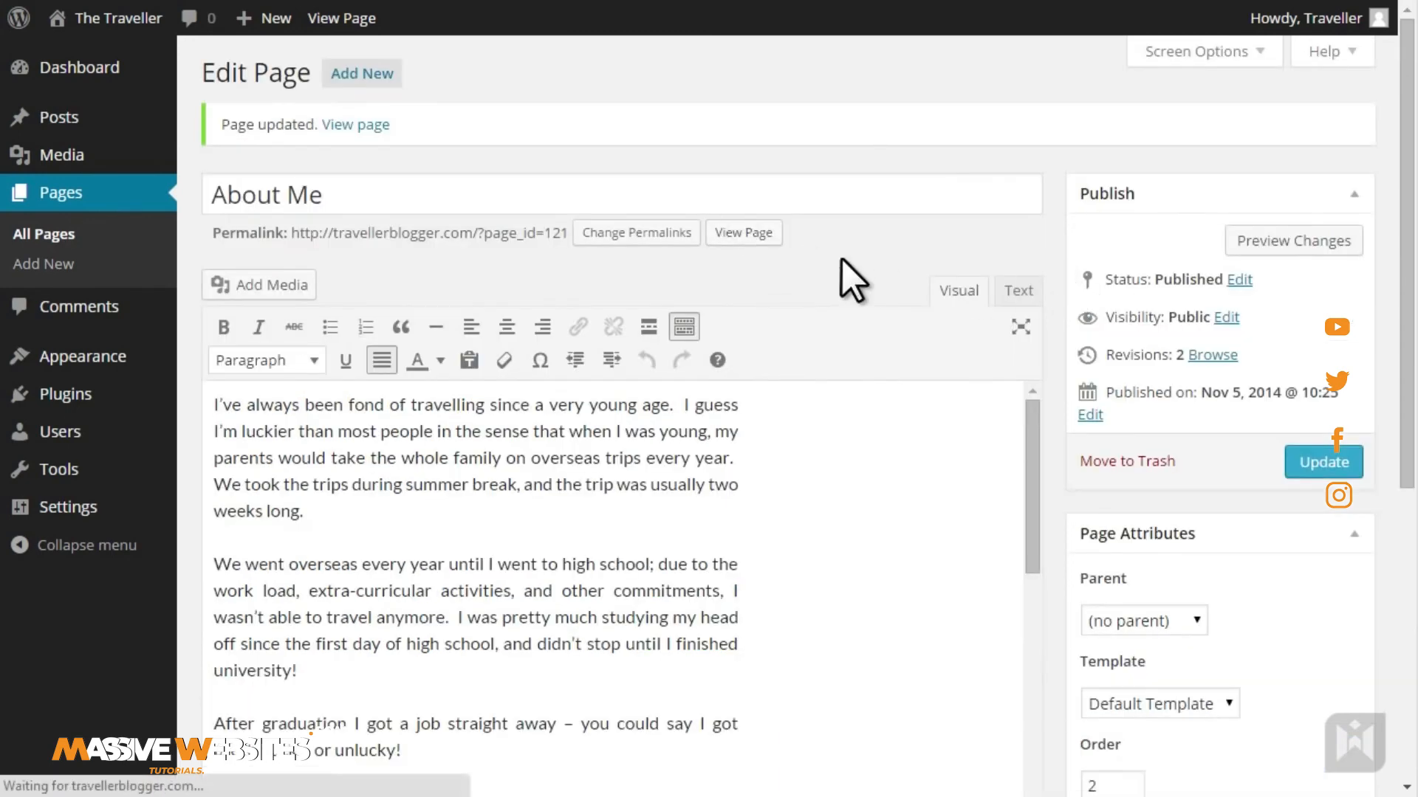
pyautogui.scroll(-5, 925, 295)
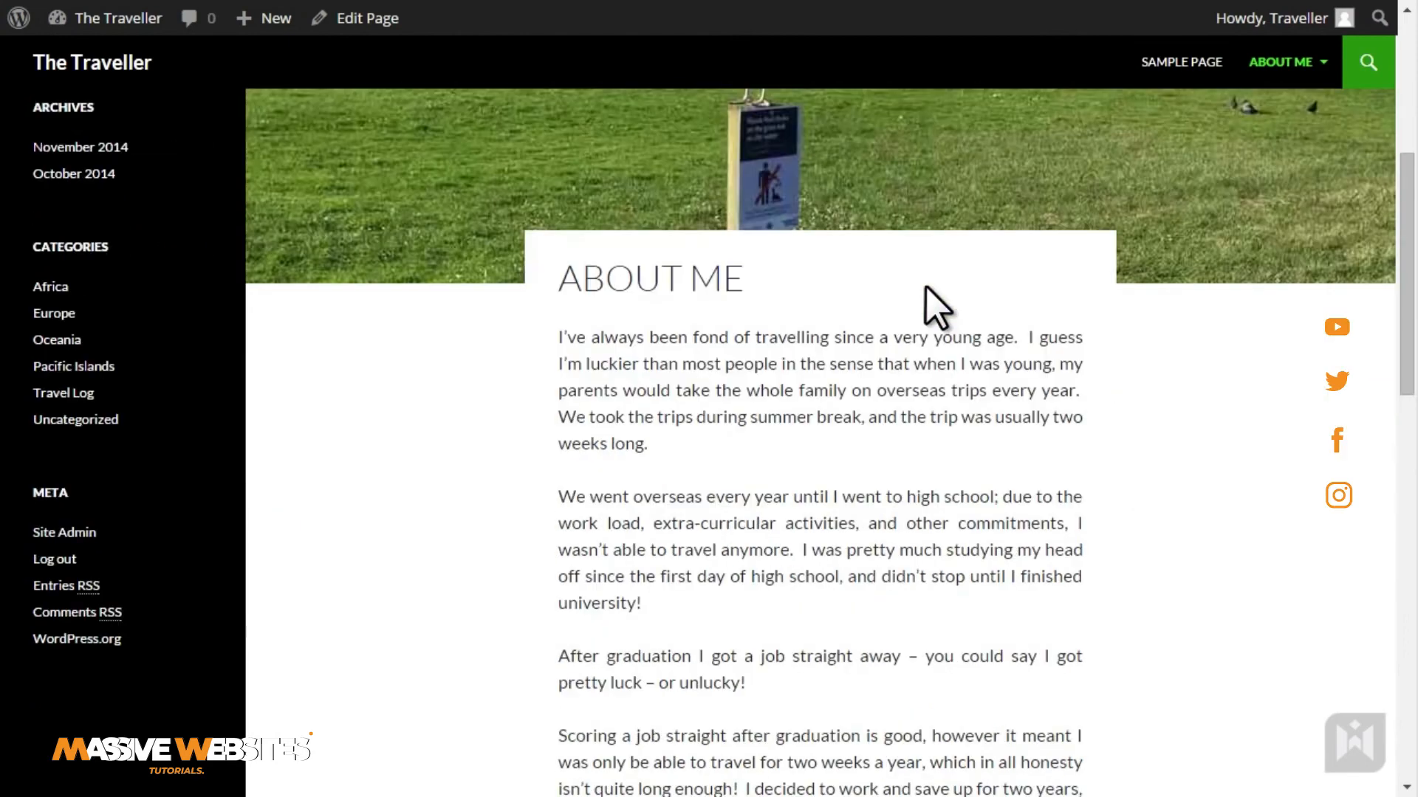
pyautogui.scroll(-6, 927, 295)
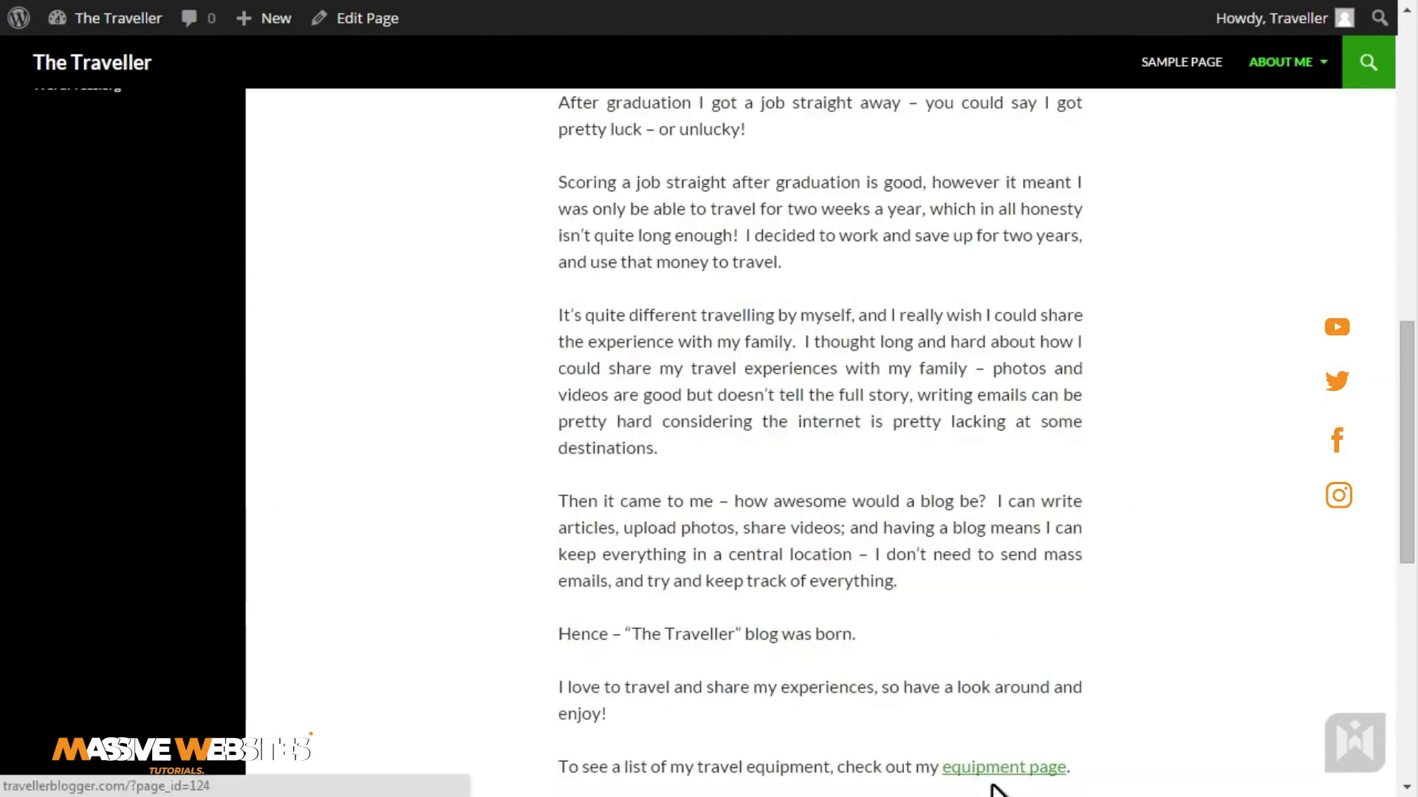
pyautogui.click(993, 783)
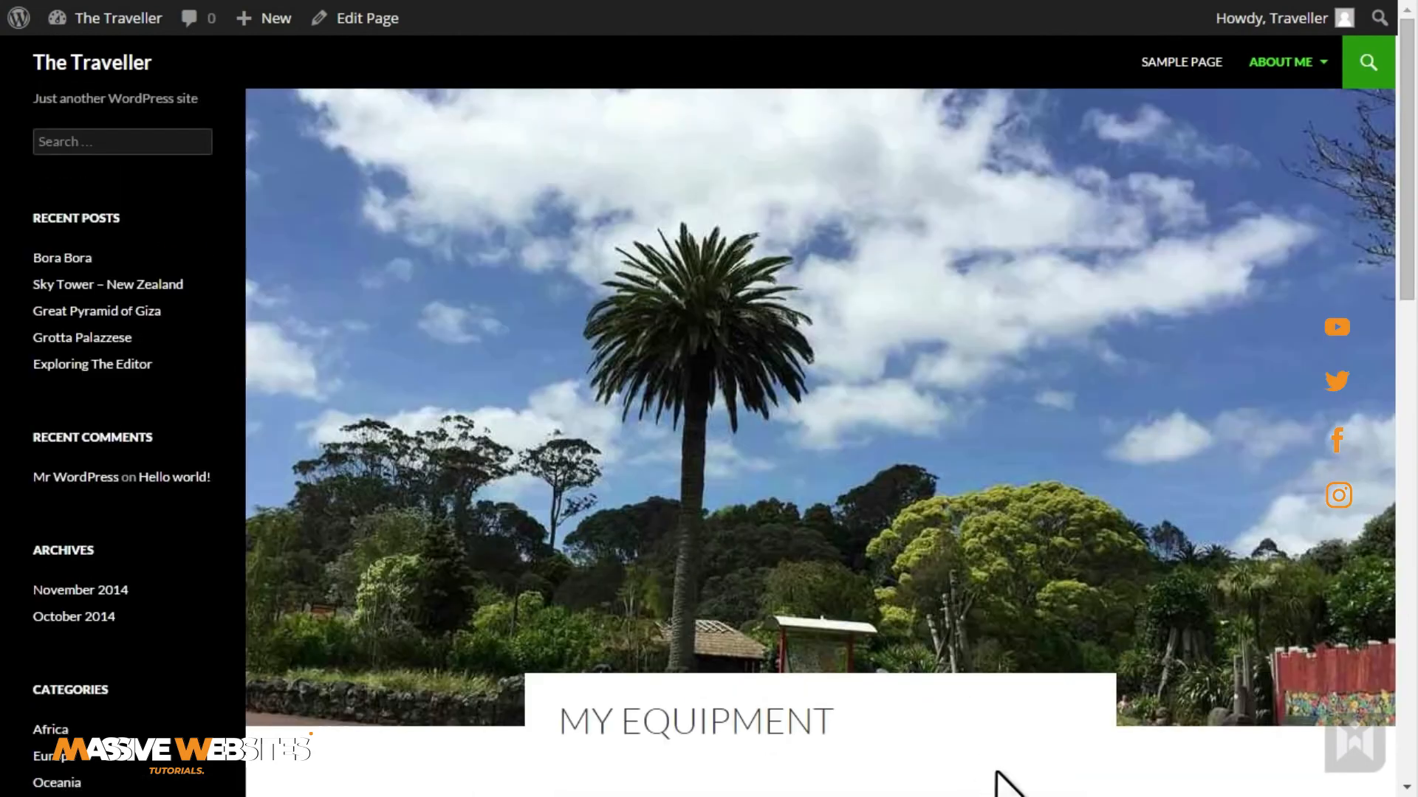
pyautogui.scroll(-10, 995, 739)
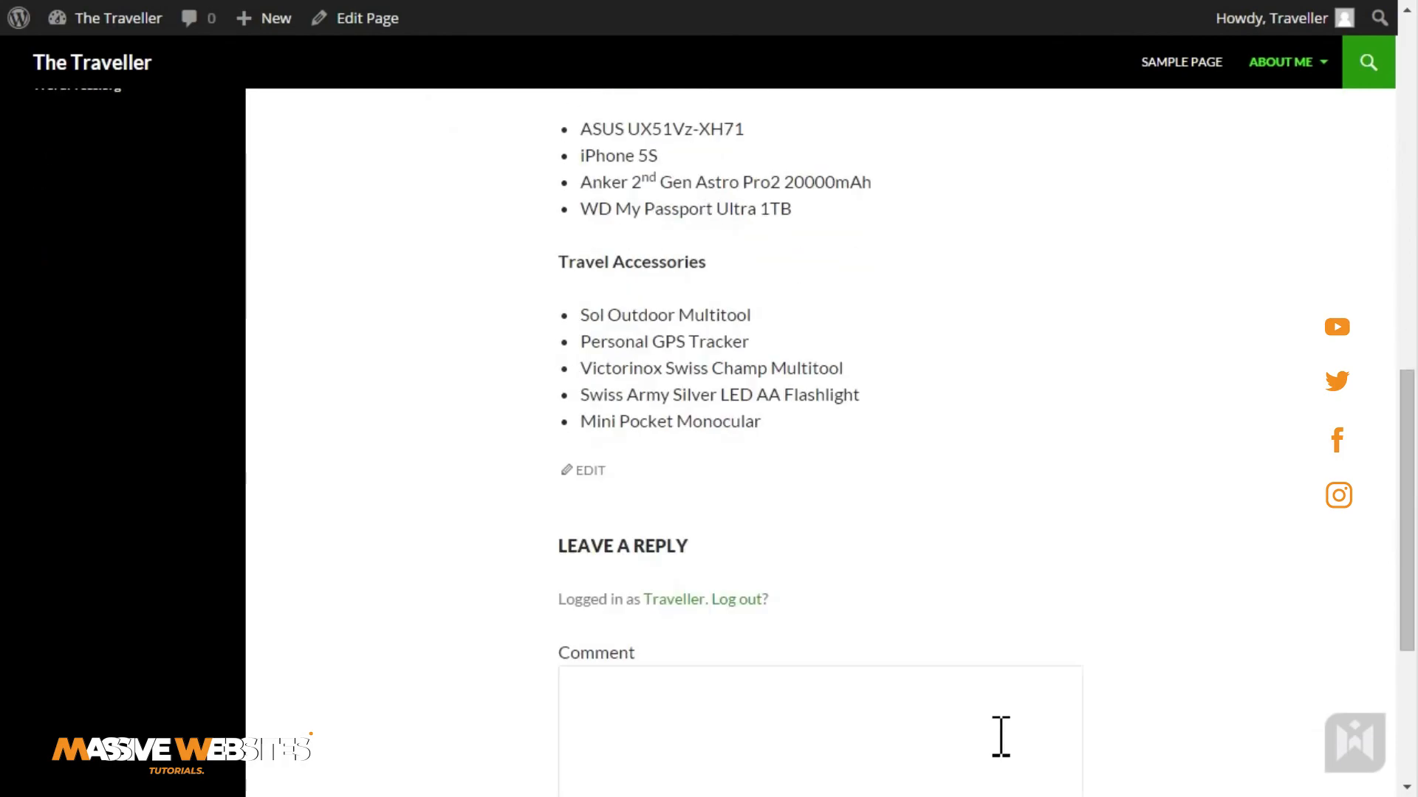
pyautogui.scroll(10, 1000, 736)
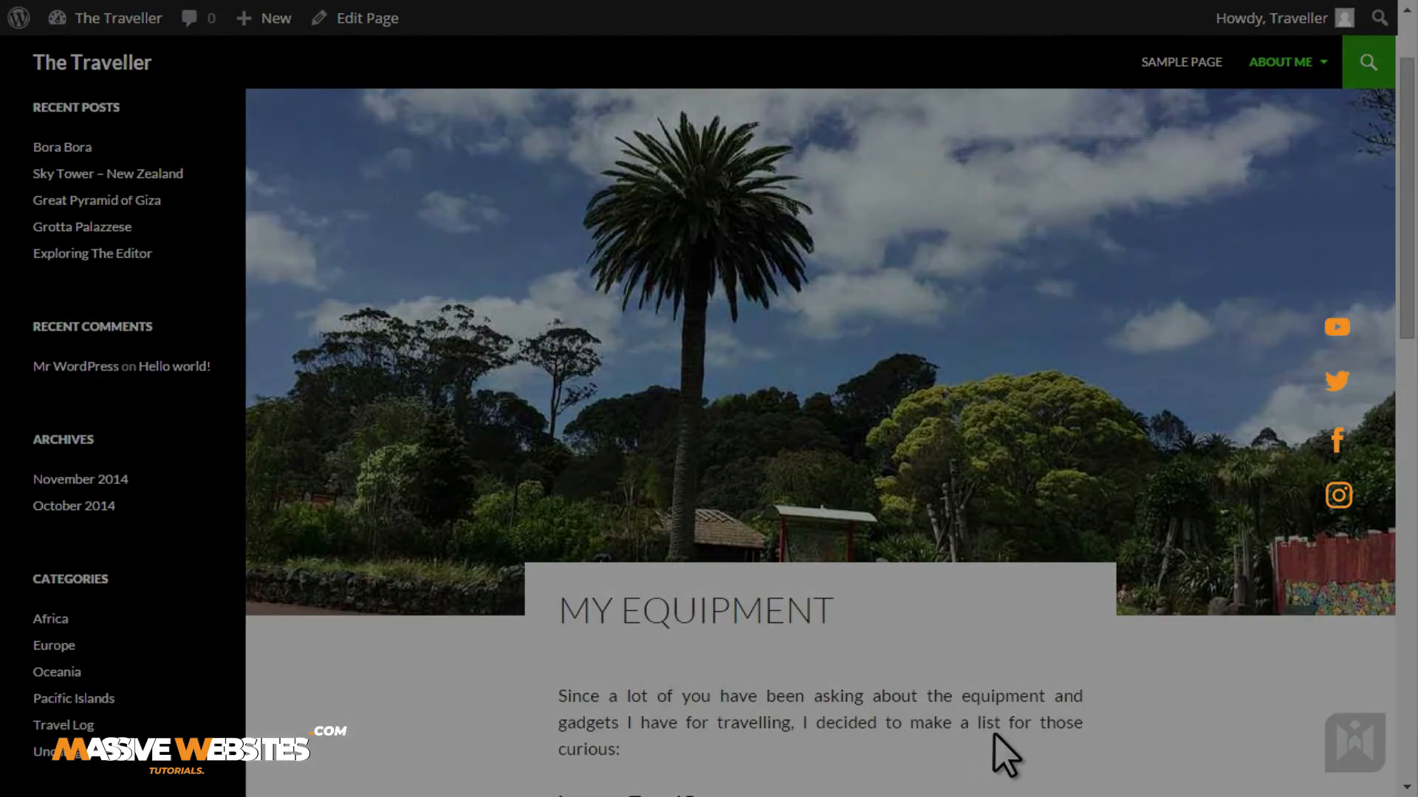